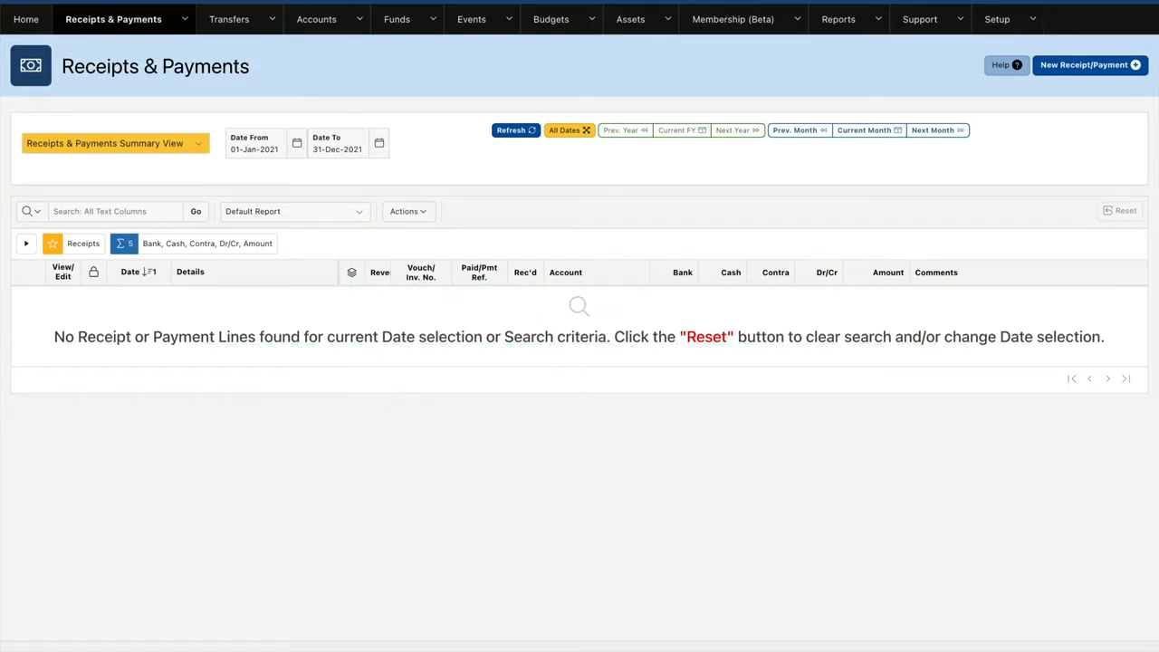
Start a receipts and payments transaction import with Copy and Paste as the data source.
{"action": "left_click", "coordinate": [186, 20]}
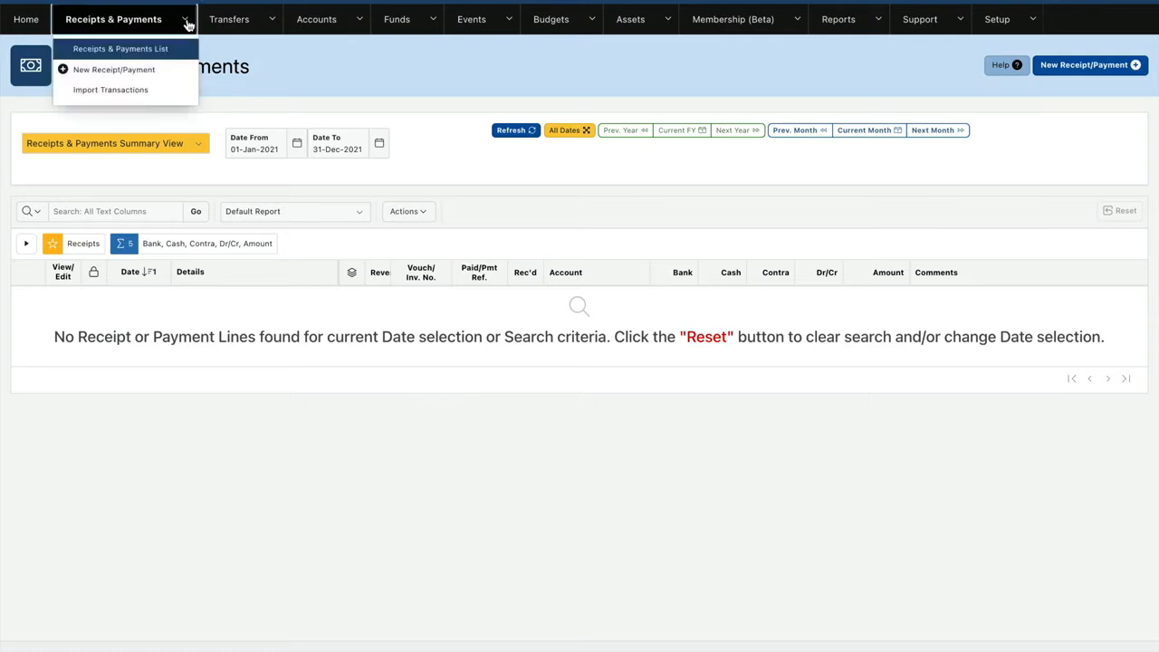
{"action": "left_click", "coordinate": [121, 94]}
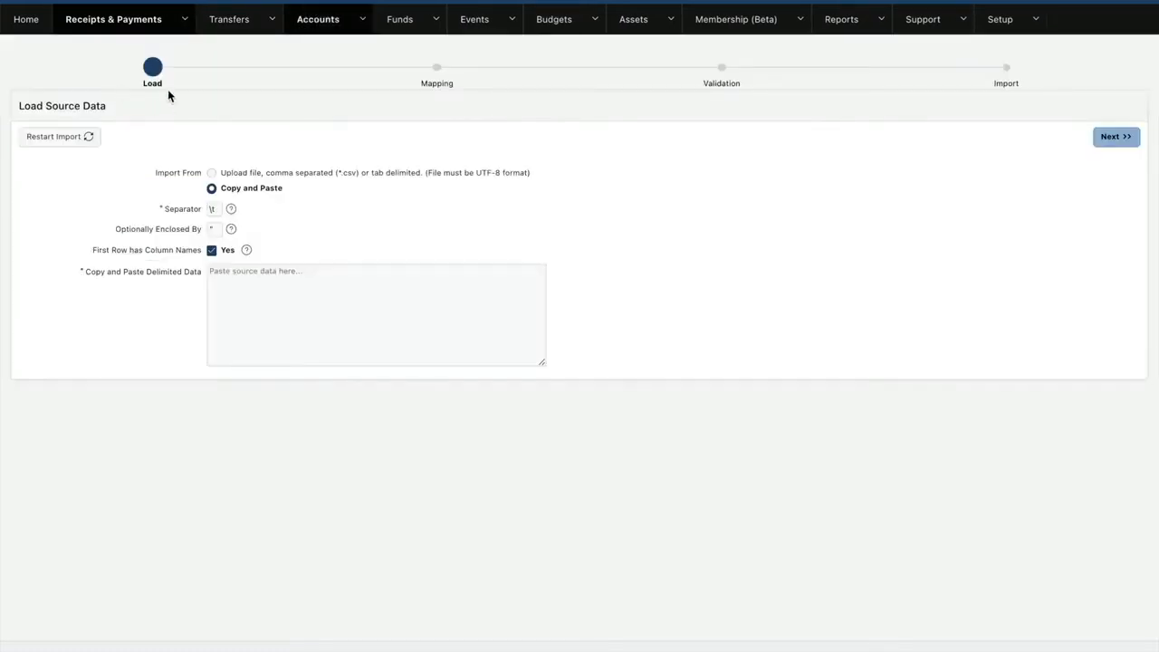
{"action": "left_click", "coordinate": [226, 175]}
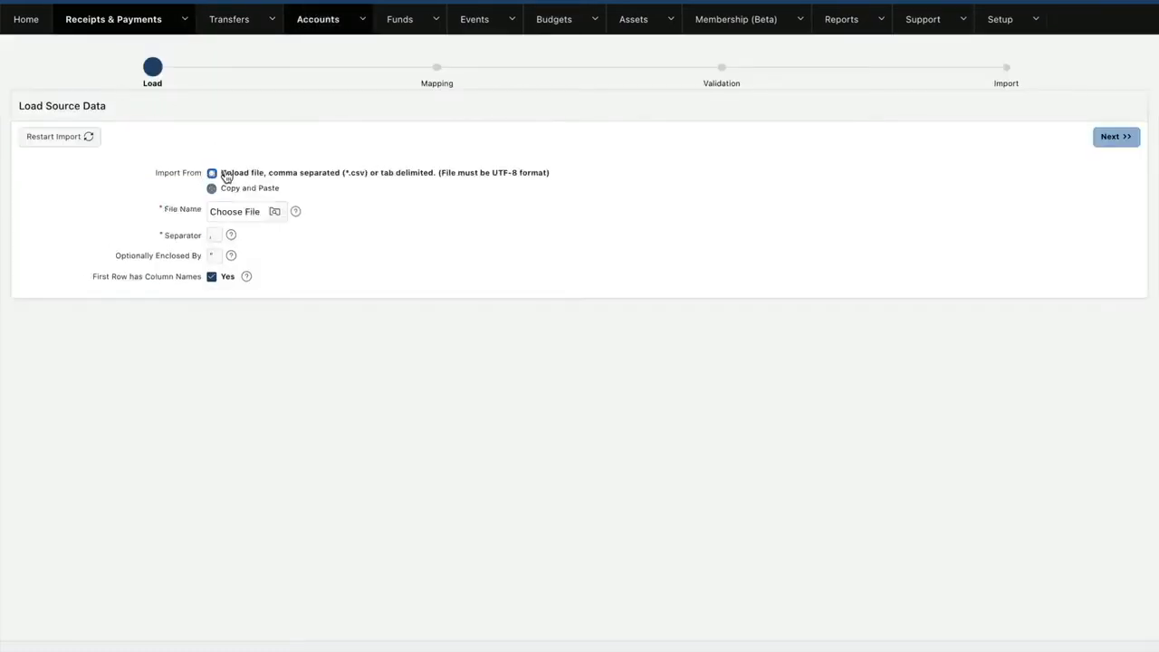
{"action": "left_click", "coordinate": [221, 188]}
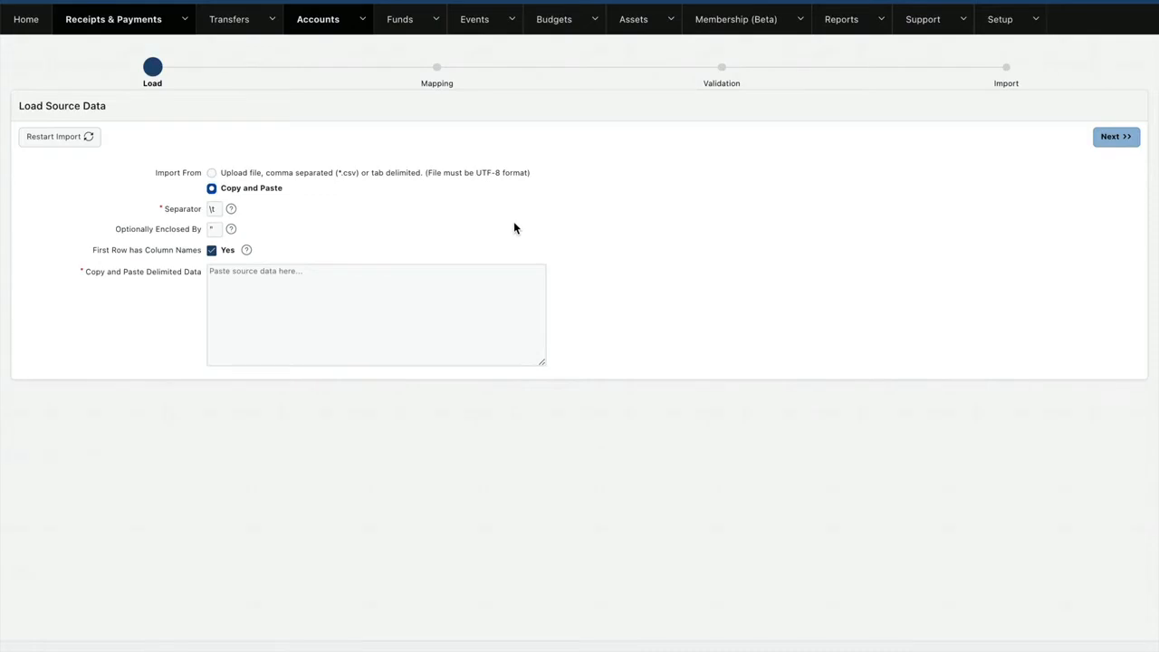
Paste the copied rows of the MSR-202106 spreadsheet as the delimited source data and continue to the column mapping.
{"action": "key", "text": "ctrl+Up"}
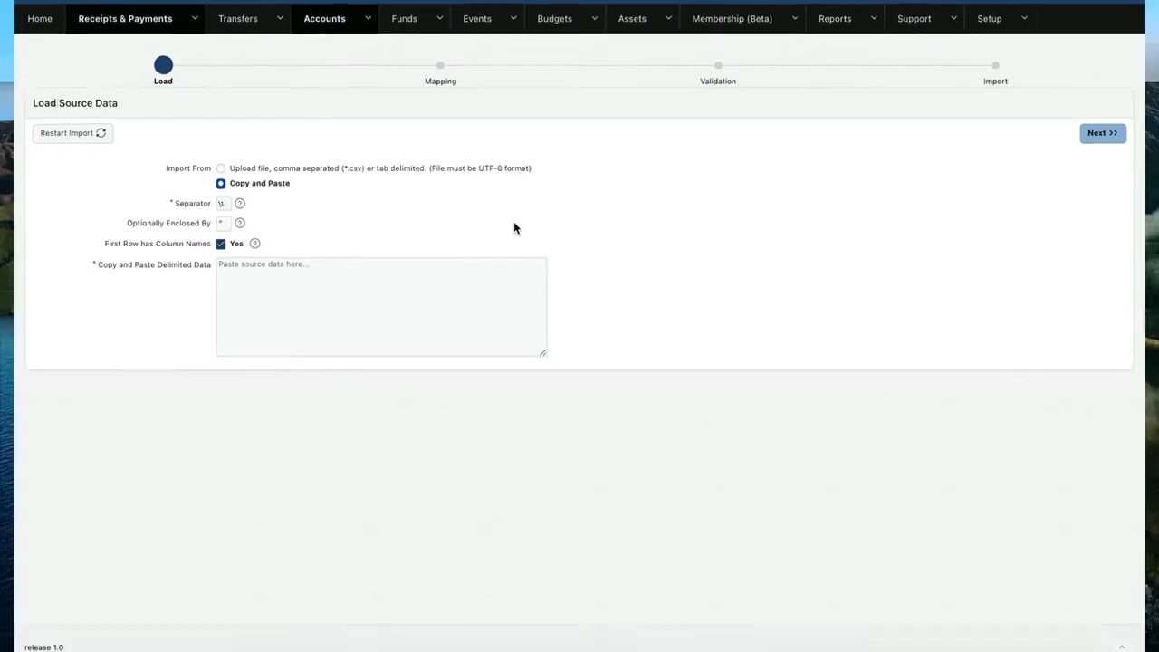
{"action": "left_click", "coordinate": [735, 42]}
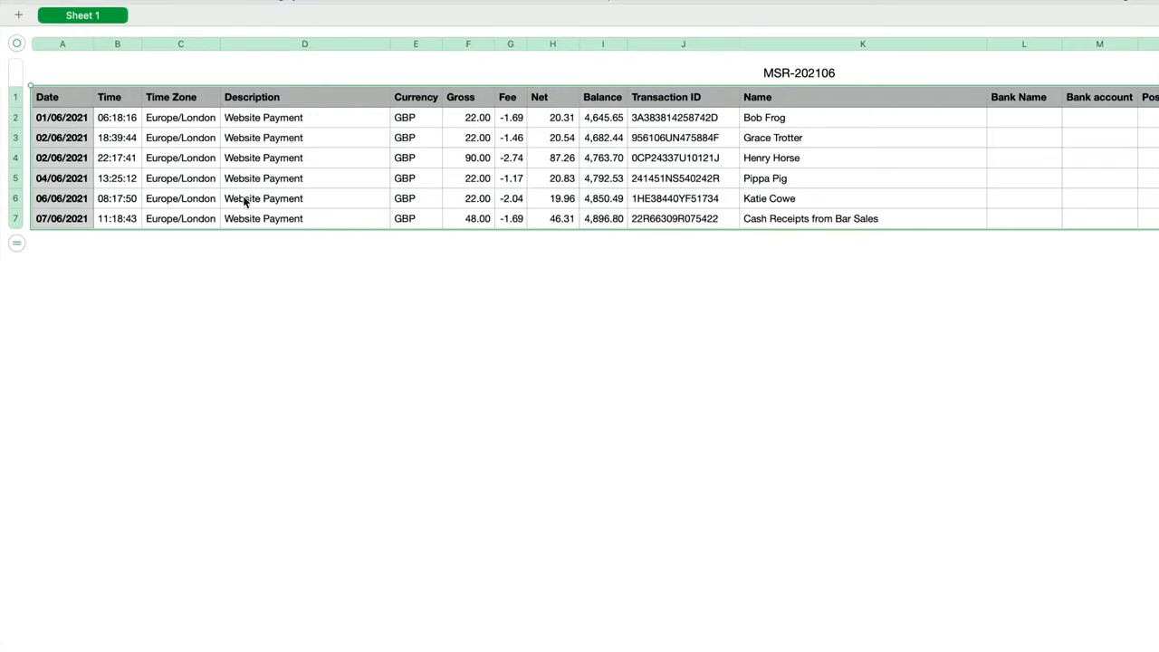
{"action": "scroll", "coordinate": [244, 202], "scroll_direction": "right", "scroll_amount": 10}
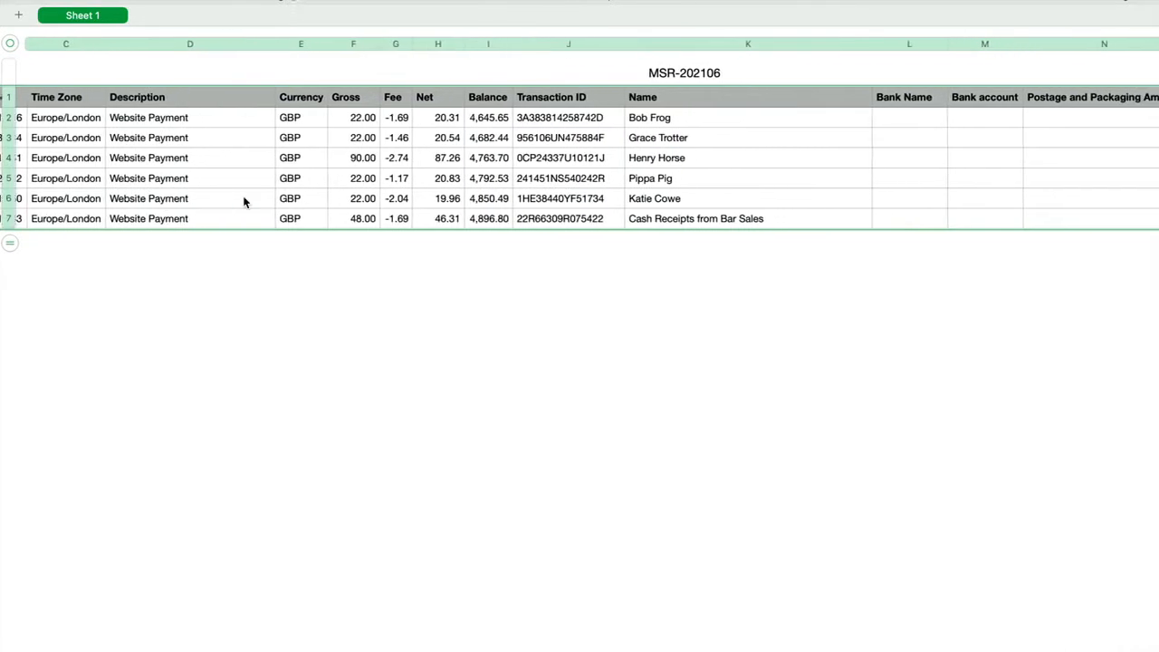
{"action": "scroll", "coordinate": [244, 202], "scroll_direction": "left", "scroll_amount": 10}
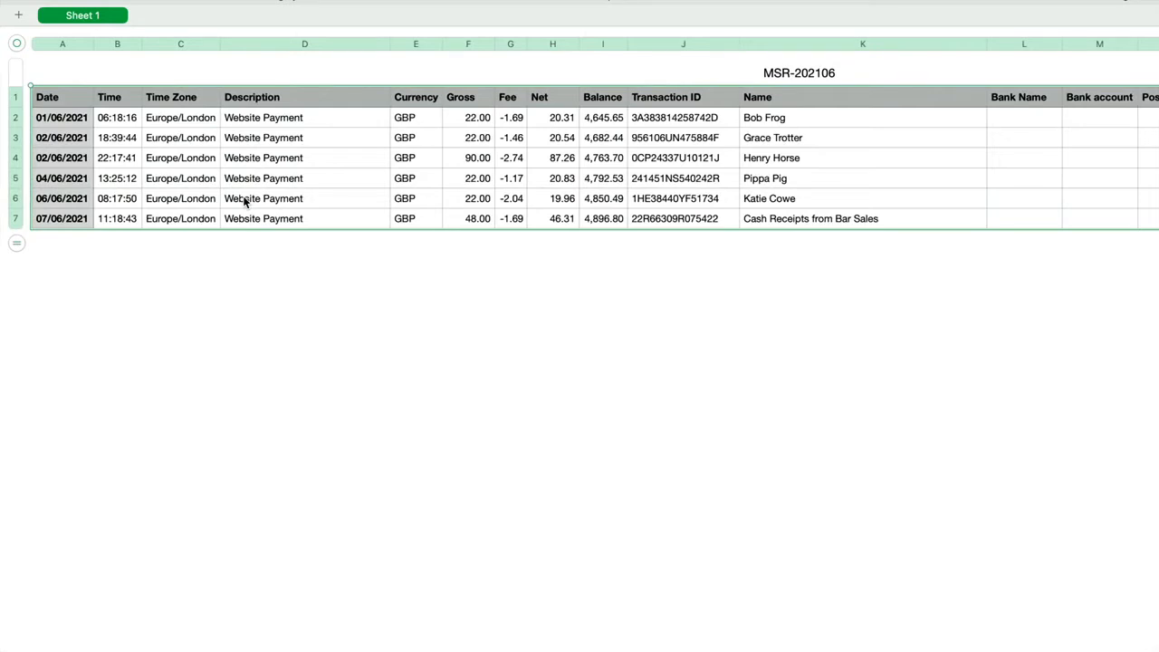
{"action": "key", "text": "ctrl+Left"}
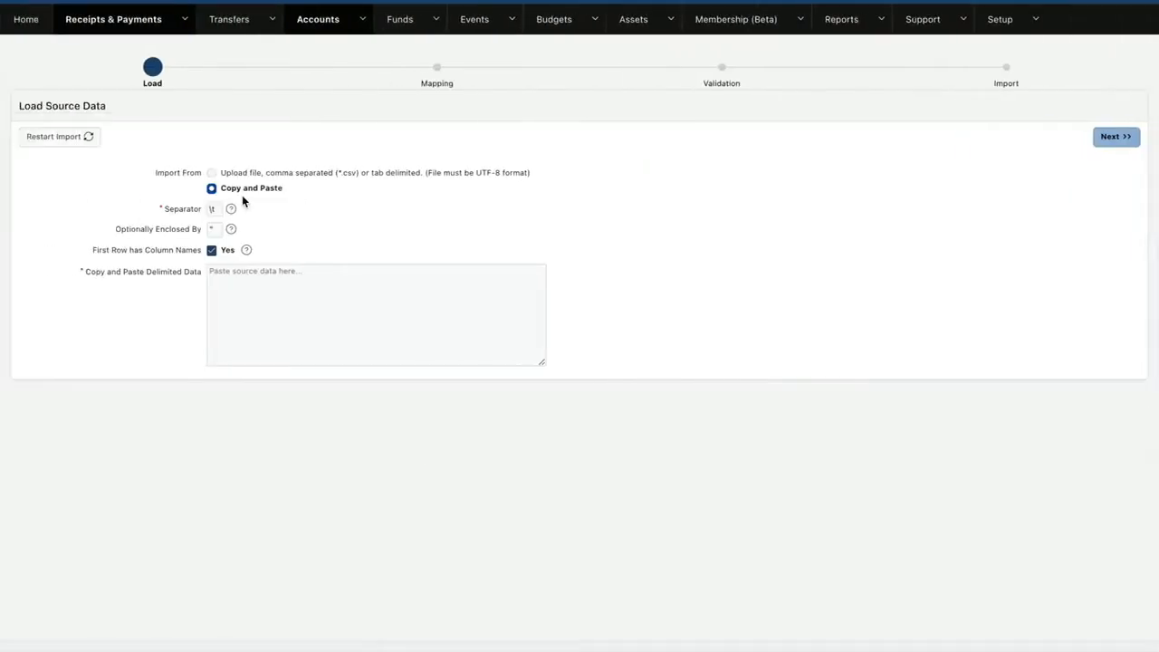
{"action": "left_click", "coordinate": [256, 290]}
{"action": "key", "text": "super+v"}
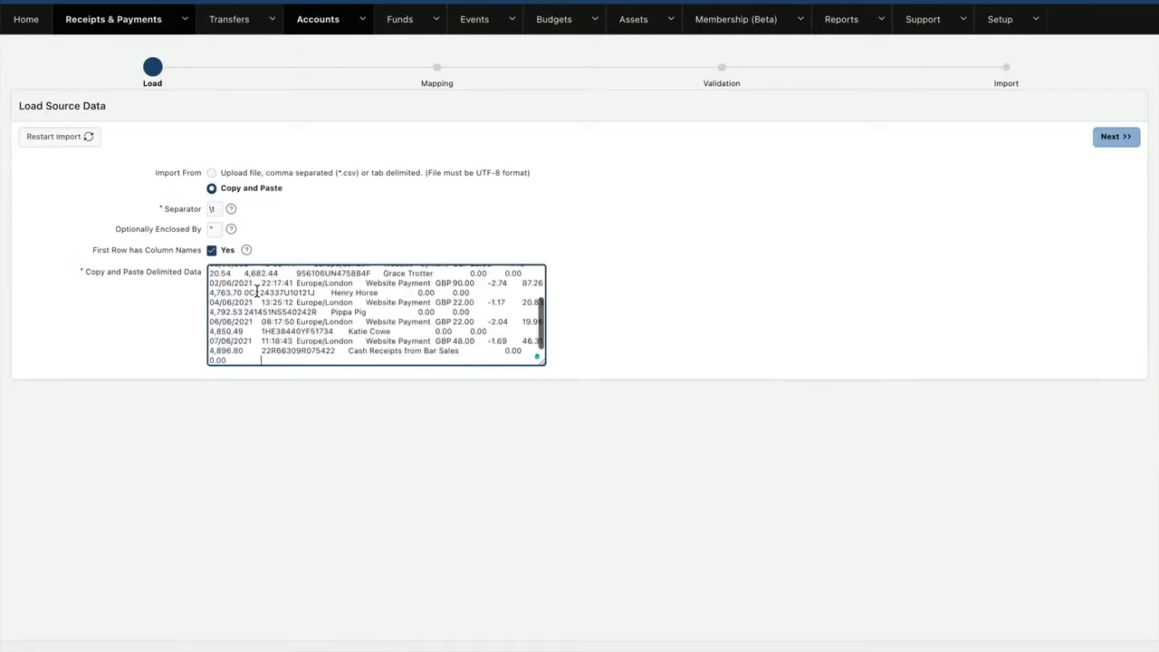
{"action": "left_click", "coordinate": [1115, 136]}
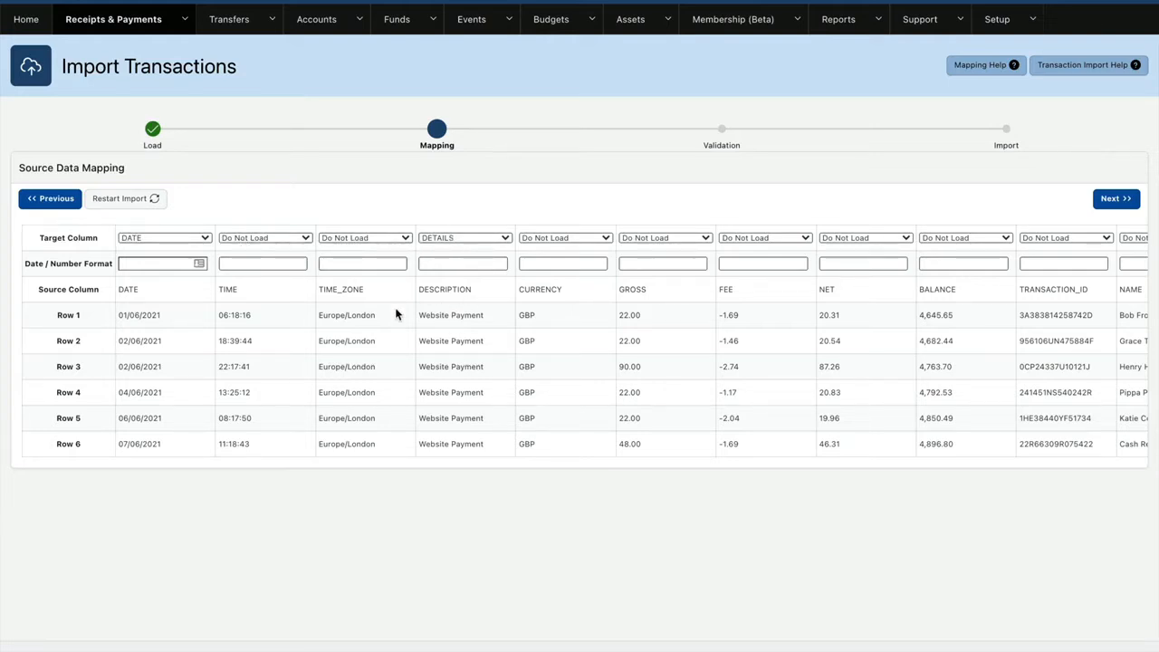
Set the DESCRIPTION source column to Do Not Load and map the NAME source column to DESCRIPTION.
{"action": "left_click", "coordinate": [443, 240]}
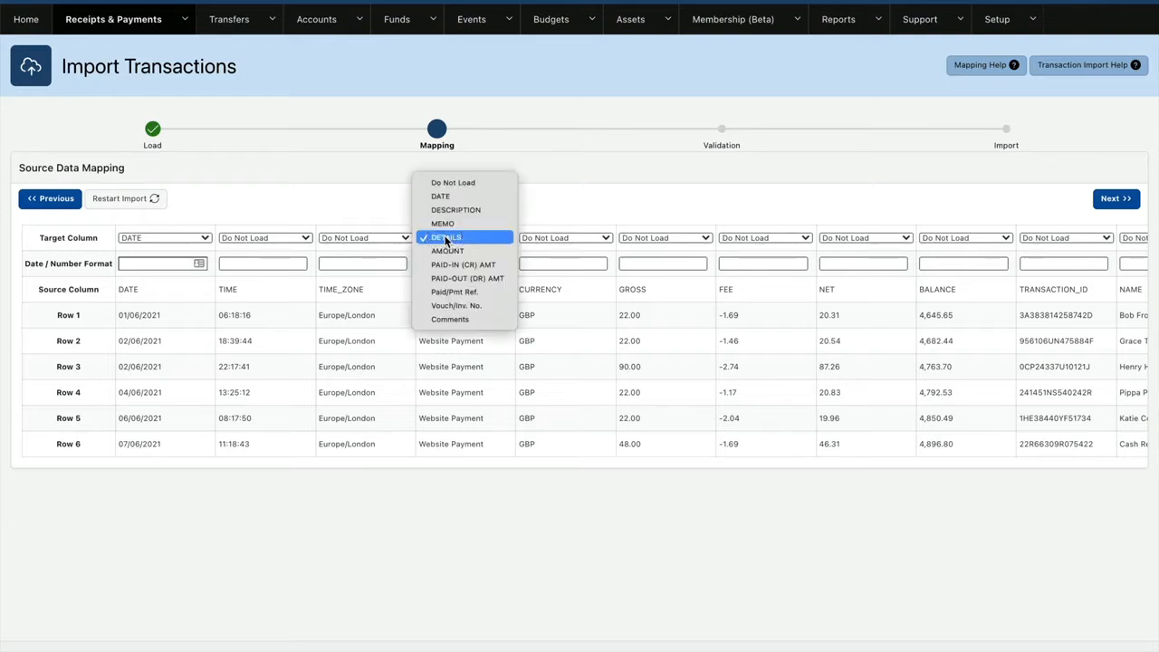
{"action": "left_click", "coordinate": [452, 183]}
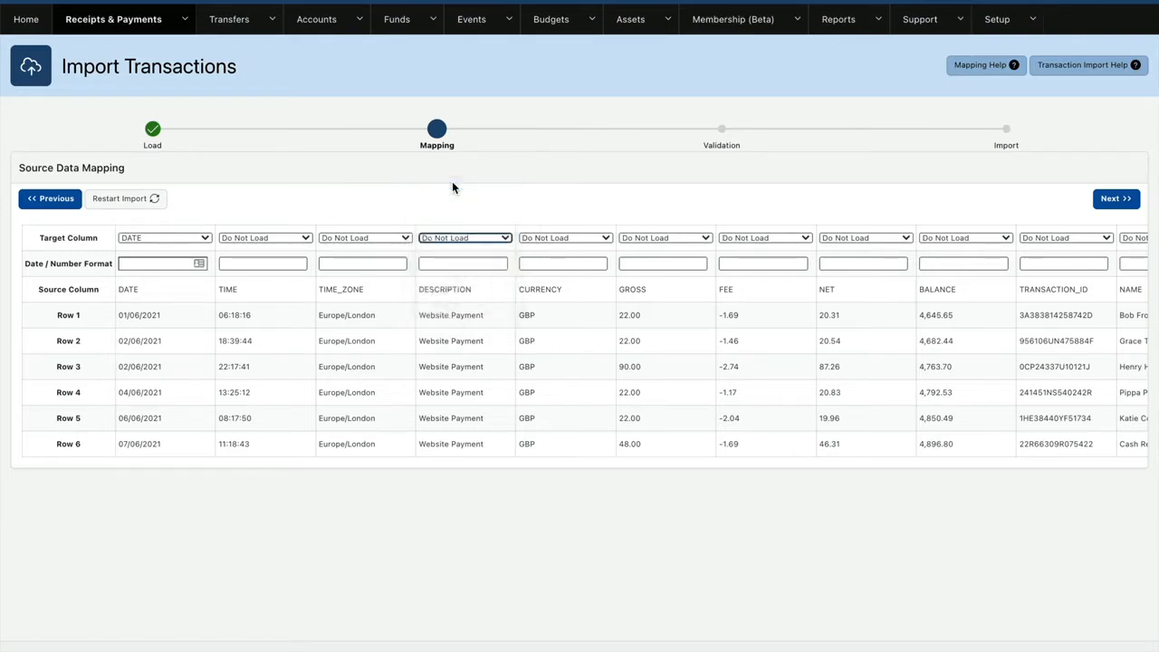
{"action": "scroll", "coordinate": [634, 254], "scroll_direction": "right", "scroll_amount": 2}
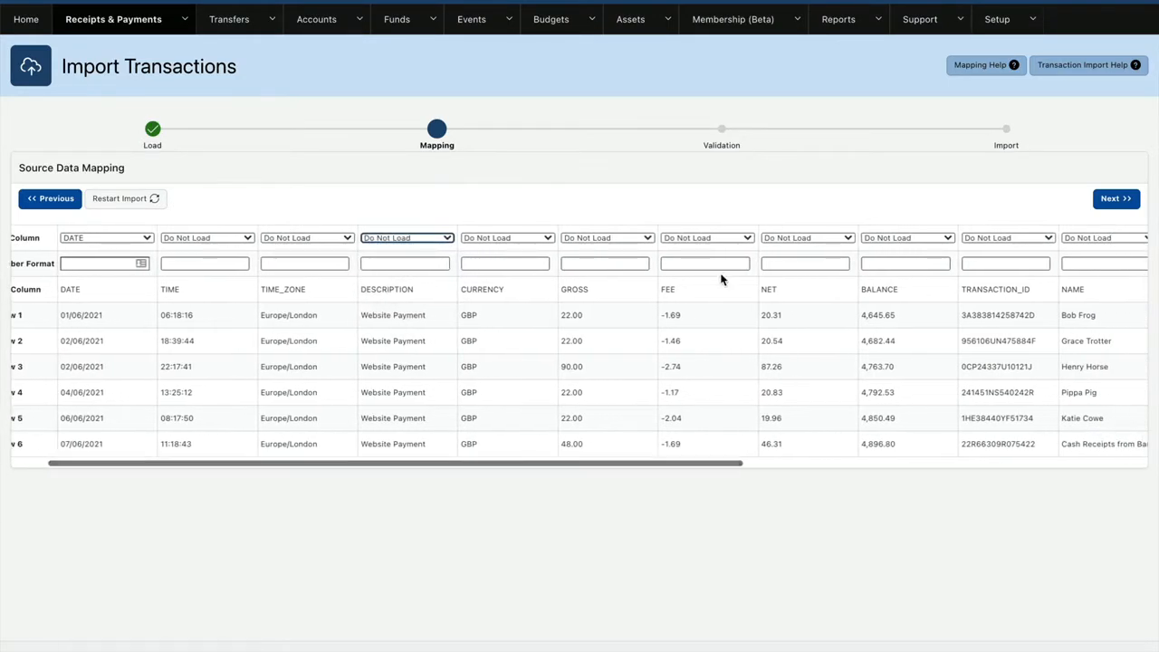
{"action": "scroll", "coordinate": [1086, 258], "scroll_direction": "right", "scroll_amount": 1}
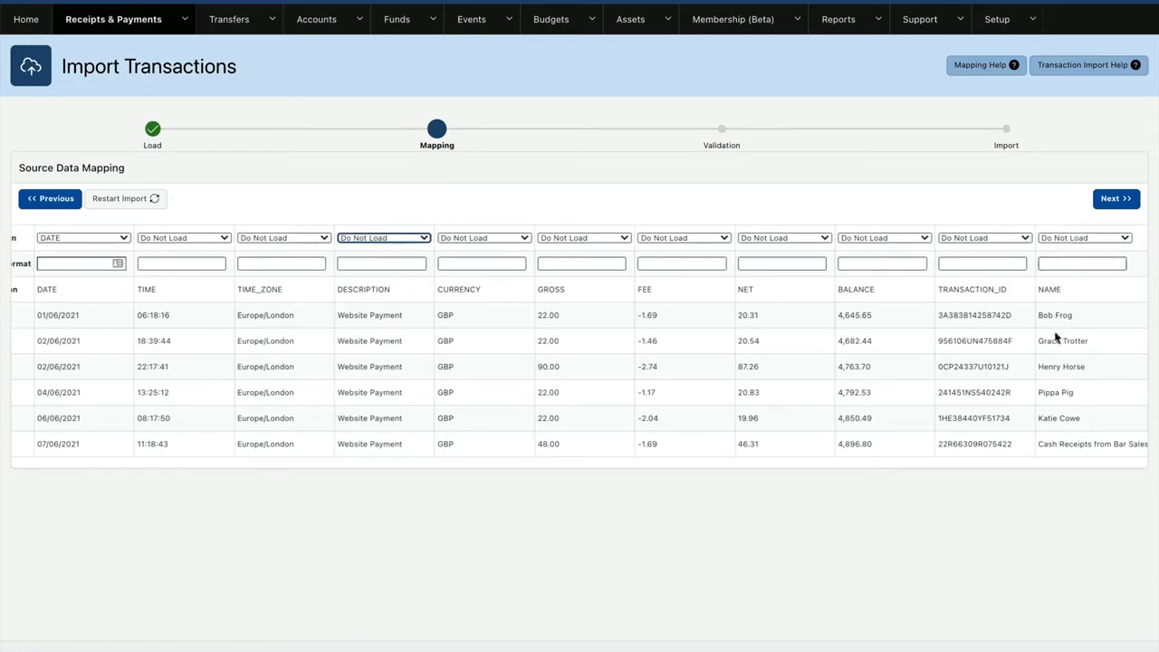
{"action": "left_click", "coordinate": [1064, 241]}
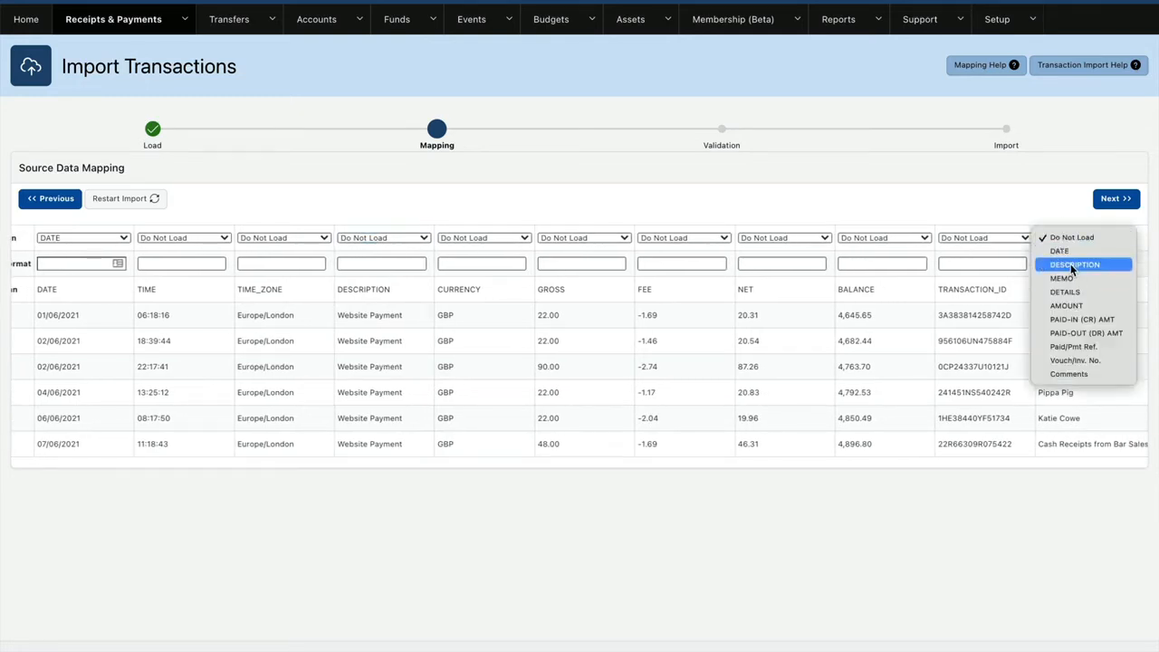
{"action": "left_click", "coordinate": [1074, 264]}
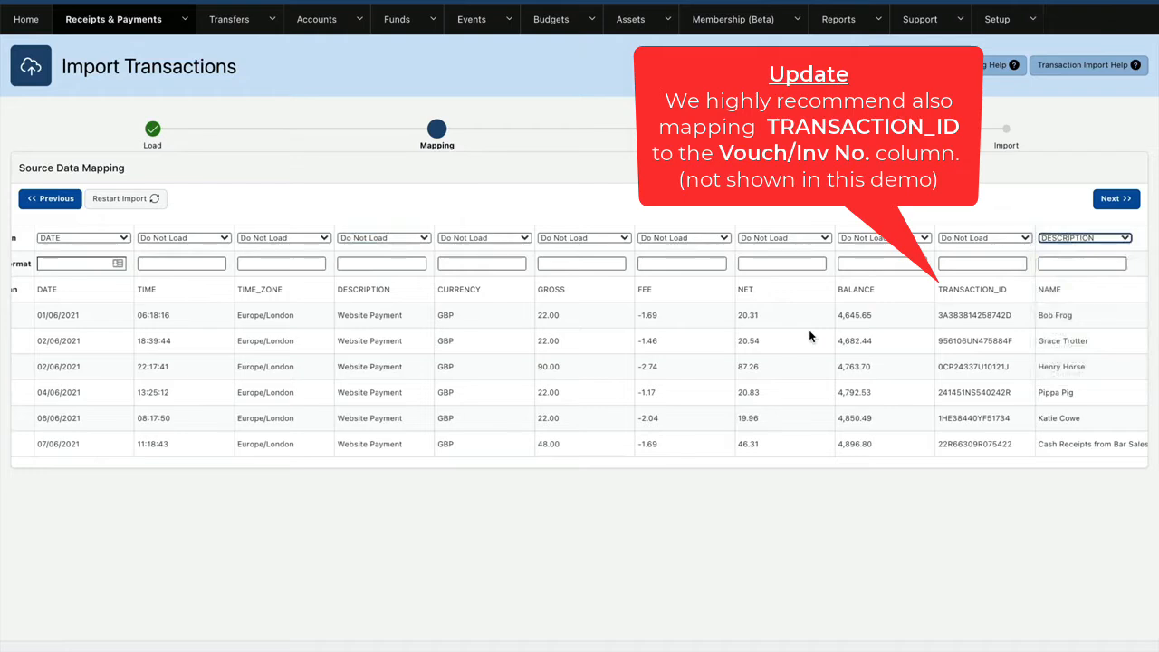
Map the GROSS source column to AMOUNT and load the validated data for import.
{"action": "scroll", "coordinate": [851, 330], "scroll_direction": "left", "scroll_amount": 3}
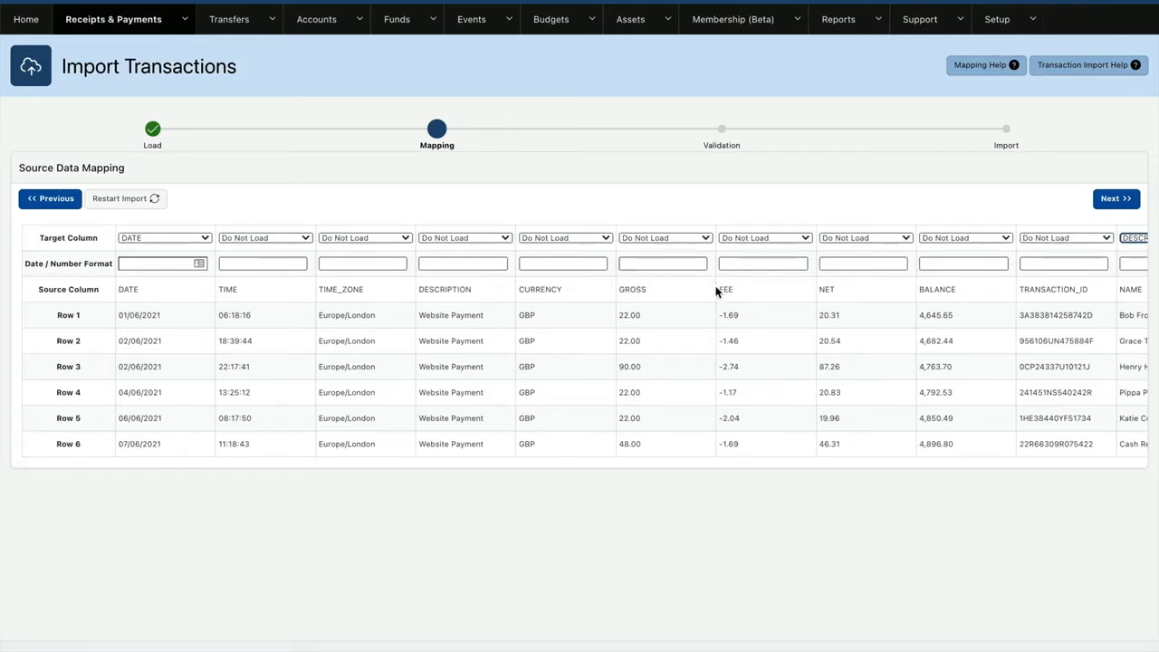
{"action": "left_click", "coordinate": [637, 238]}
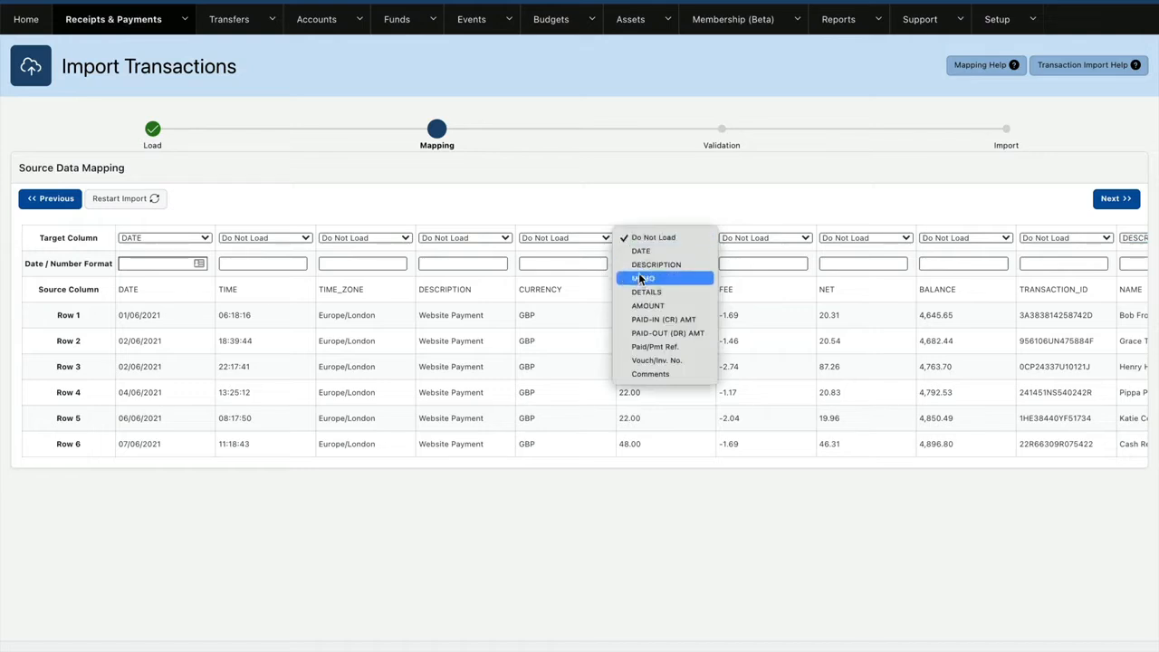
{"action": "left_click", "coordinate": [641, 307]}
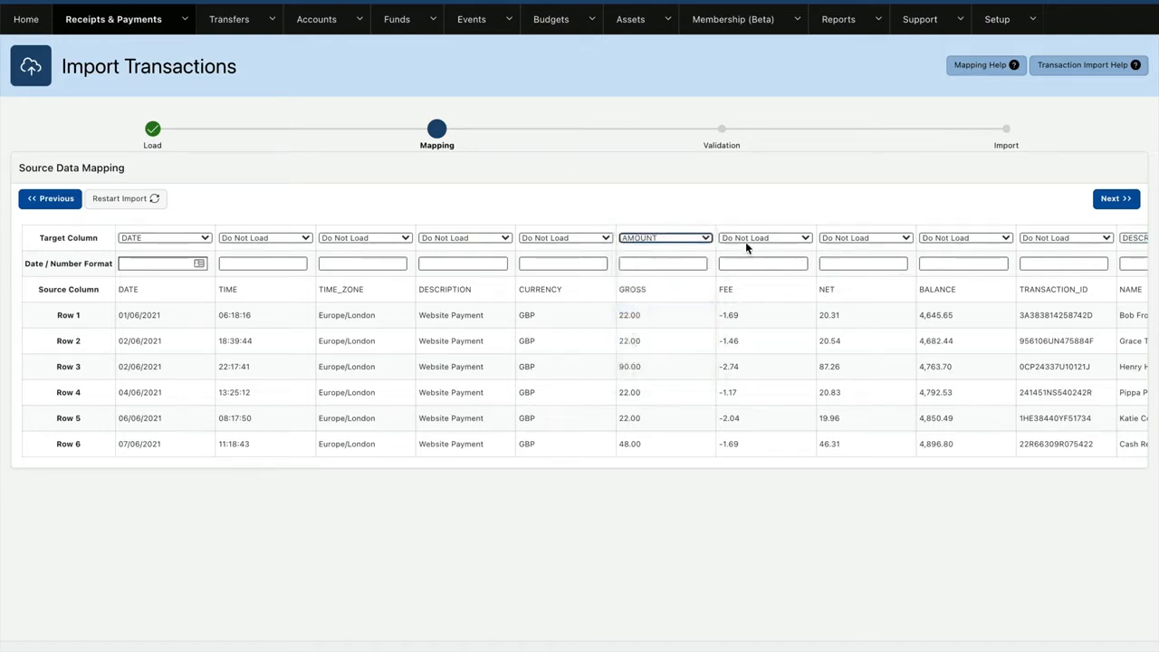
{"action": "left_click", "coordinate": [1119, 201]}
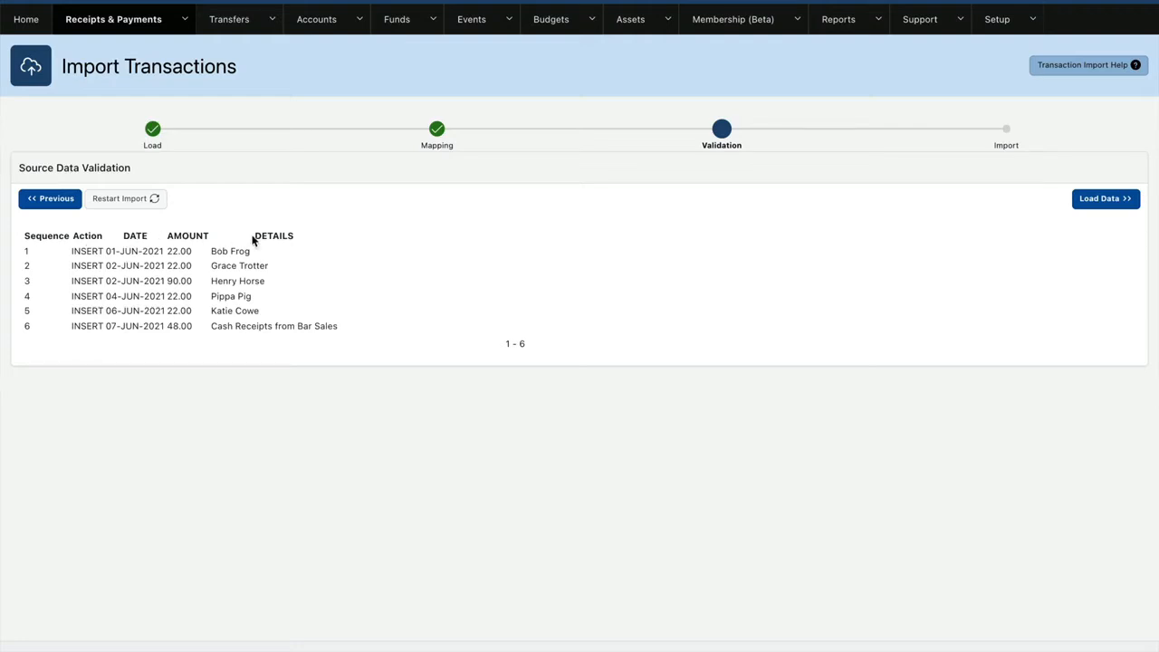
{"action": "left_click", "coordinate": [1096, 201]}
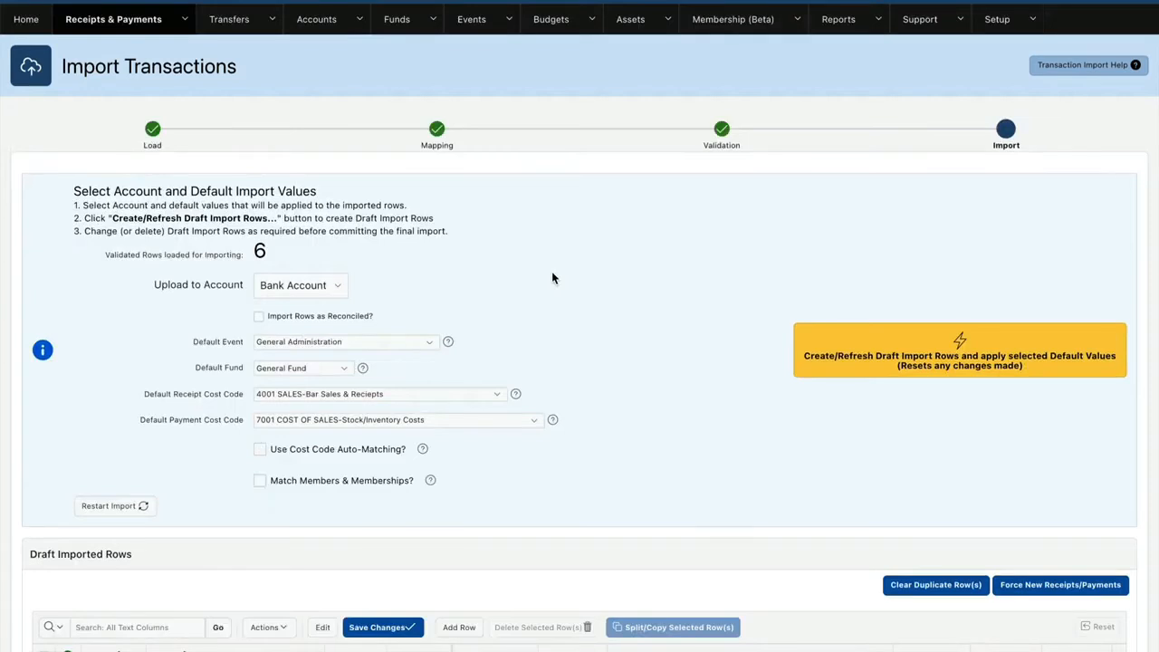
Set the default receipt cost code to 4301 MEMBERSHIPS RECEIPTS-Membership Receipts.
{"action": "scroll", "coordinate": [551, 278], "scroll_direction": "down", "scroll_amount": 2}
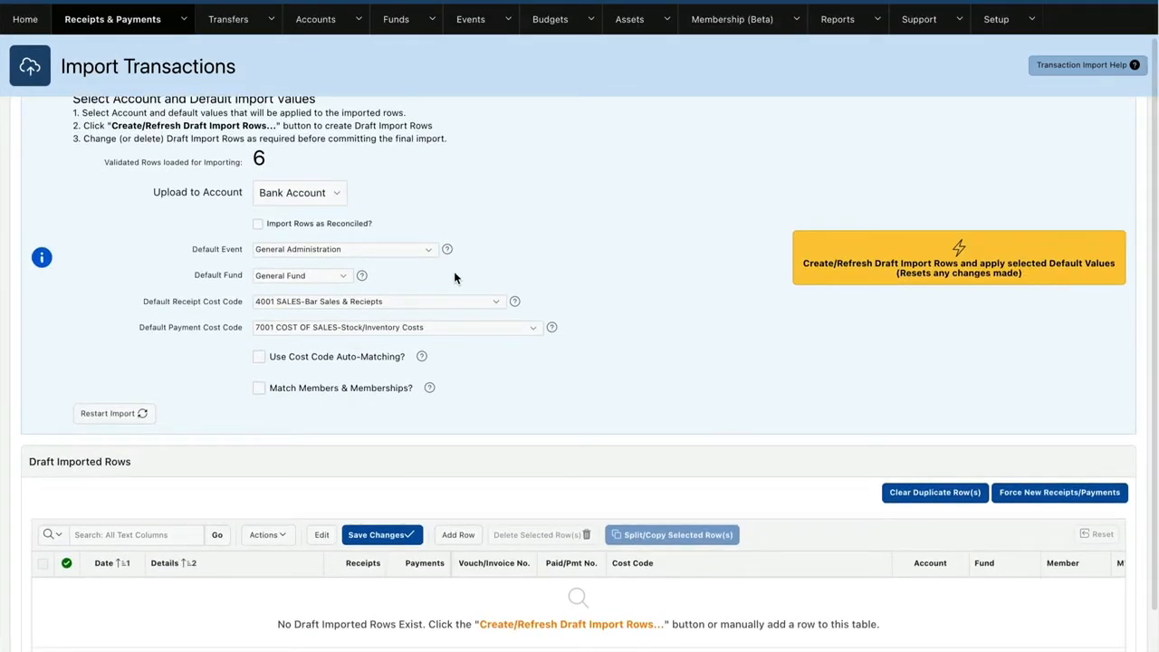
{"action": "scroll", "coordinate": [161, 292], "scroll_direction": "down", "scroll_amount": 1}
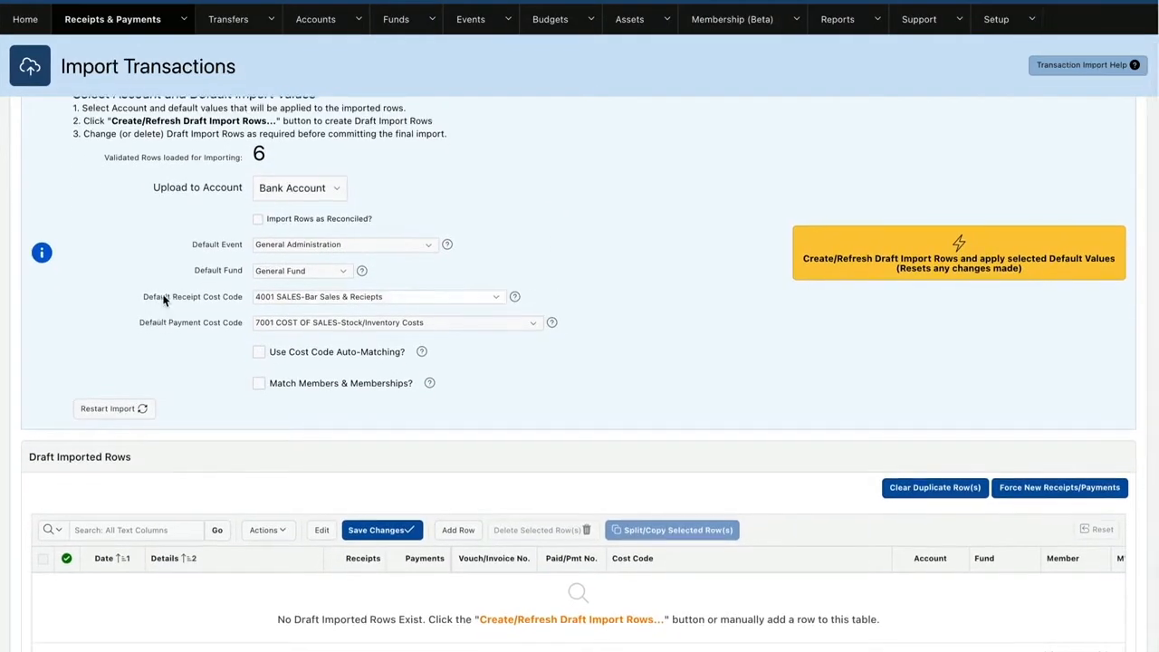
{"action": "scroll", "coordinate": [164, 301], "scroll_direction": "up", "scroll_amount": 1}
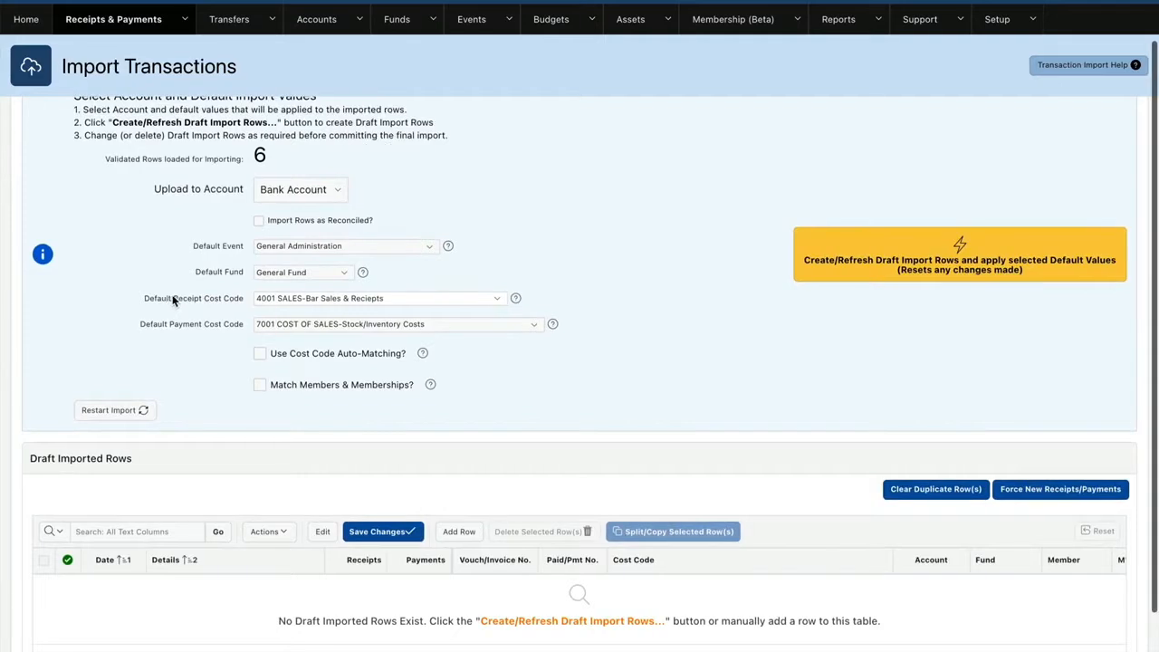
{"action": "left_click", "coordinate": [455, 298]}
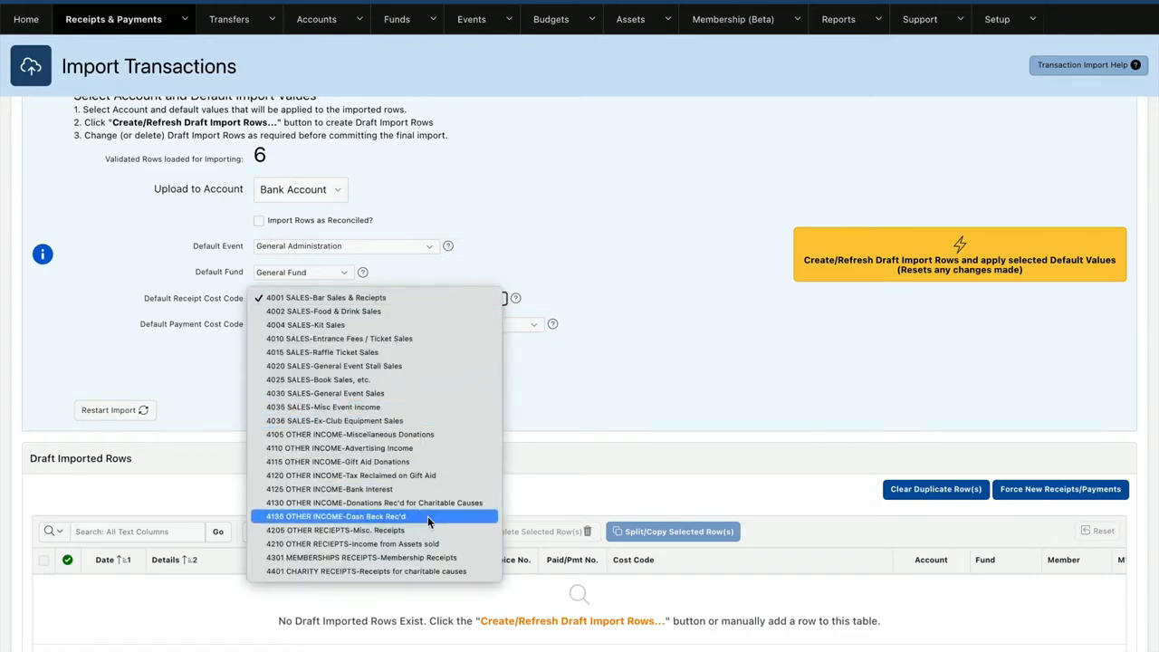
{"action": "left_click", "coordinate": [431, 558]}
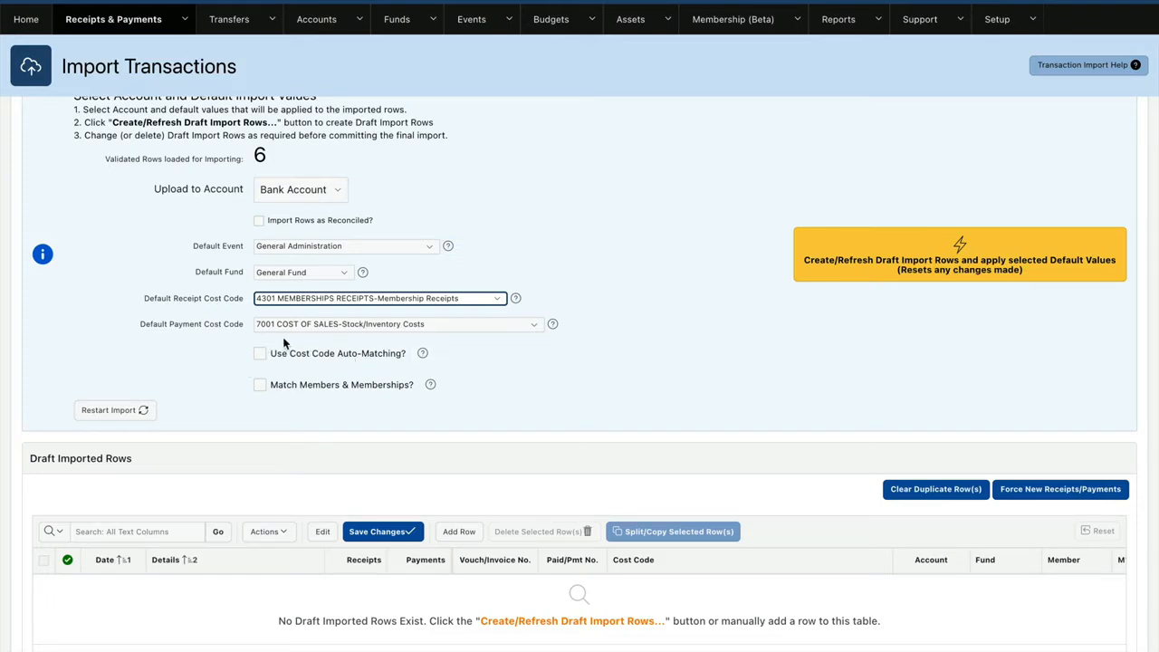
Enable Match Members & Memberships and create the draft import rows with the selected default values.
{"action": "left_click", "coordinate": [260, 386]}
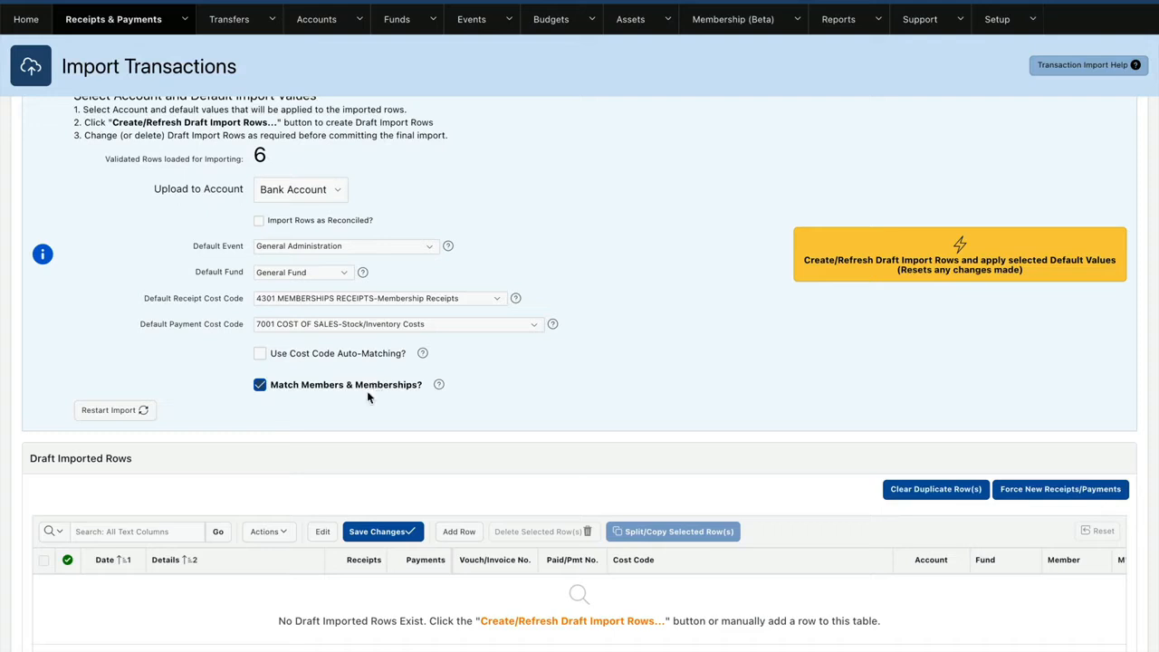
{"action": "left_click", "coordinate": [969, 265]}
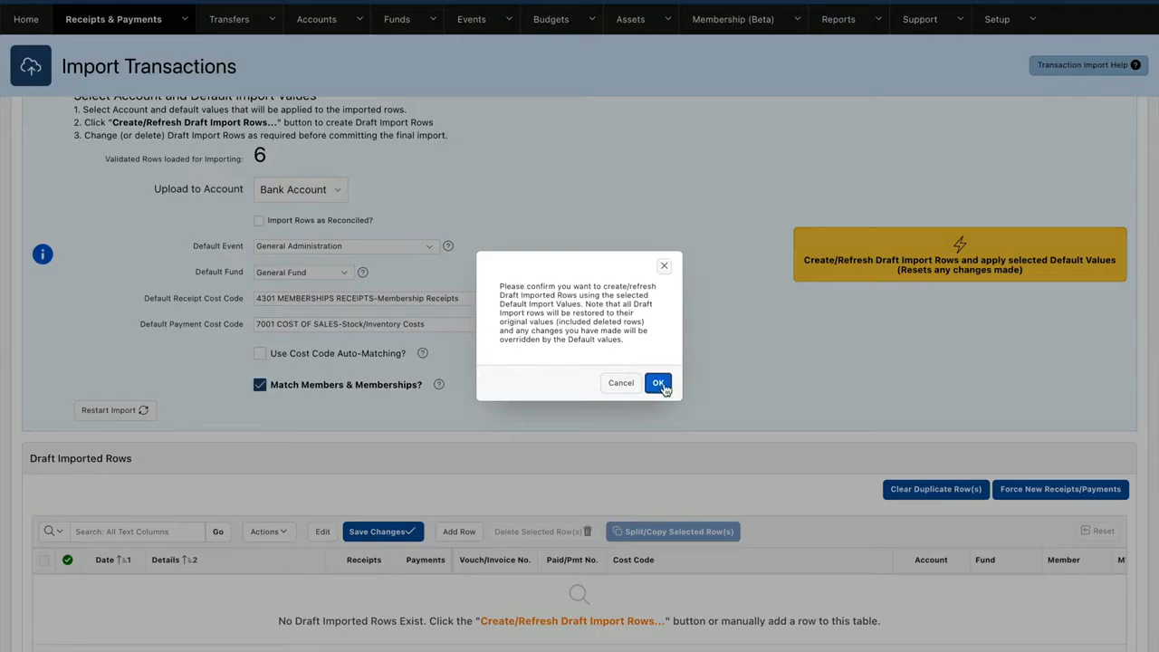
{"action": "left_click", "coordinate": [659, 380]}
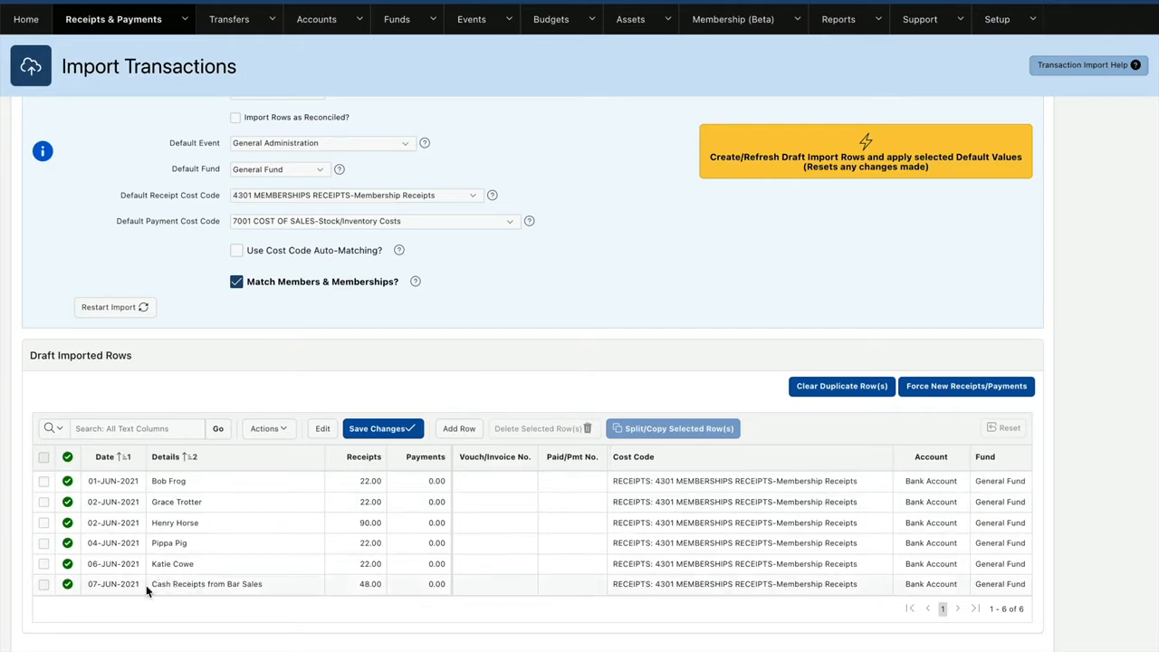
Set the cost code of the Cash Receipts from Bar Sales draft row to 4002 SALES-Food & Drink Sales and save the changes.
{"action": "left_click", "coordinate": [867, 583]}
{"action": "left_click", "coordinate": [878, 584]}
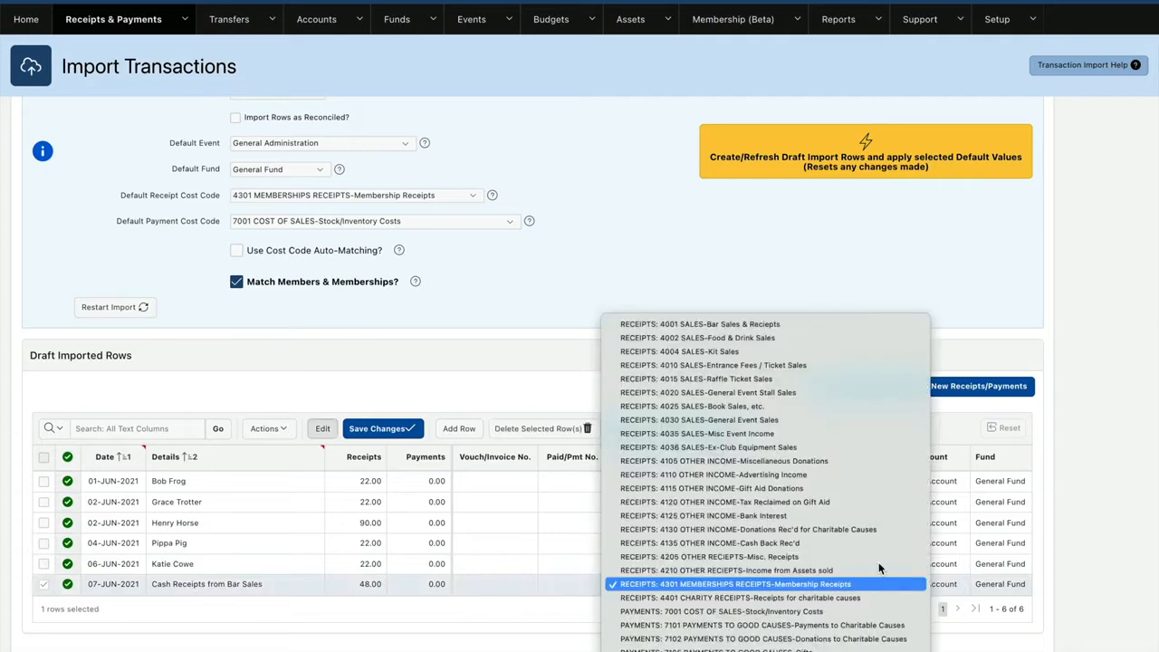
{"action": "left_click", "coordinate": [745, 341]}
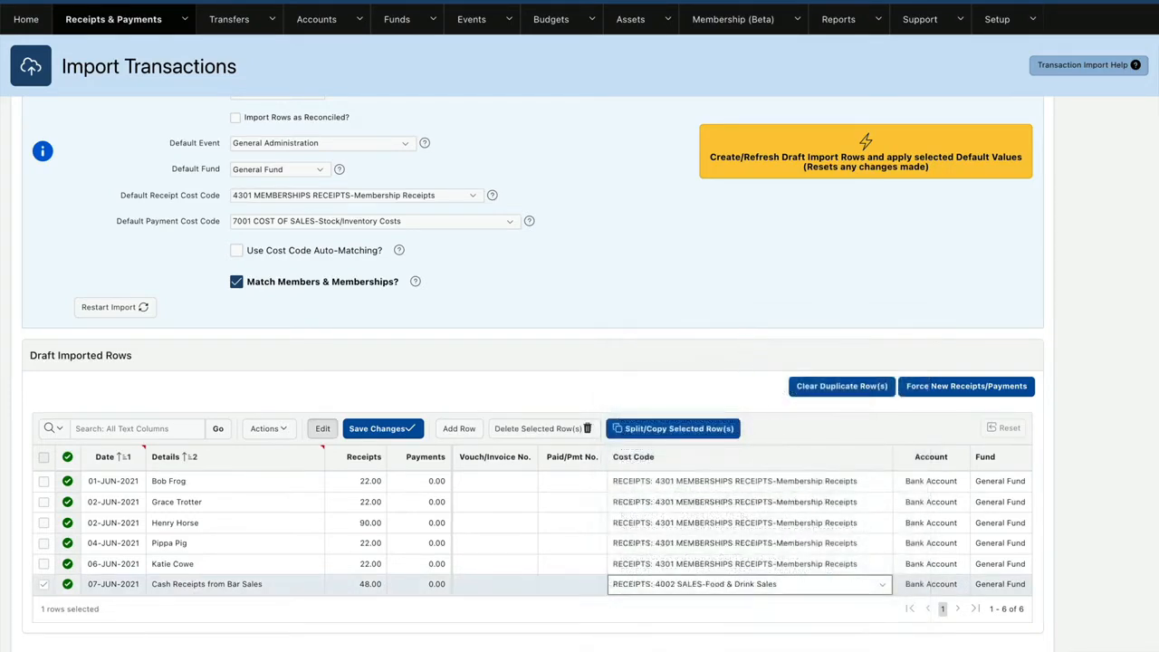
{"action": "scroll", "coordinate": [787, 481], "scroll_direction": "right", "scroll_amount": 3}
{"action": "scroll", "coordinate": [781, 485], "scroll_direction": "right", "scroll_amount": 5}
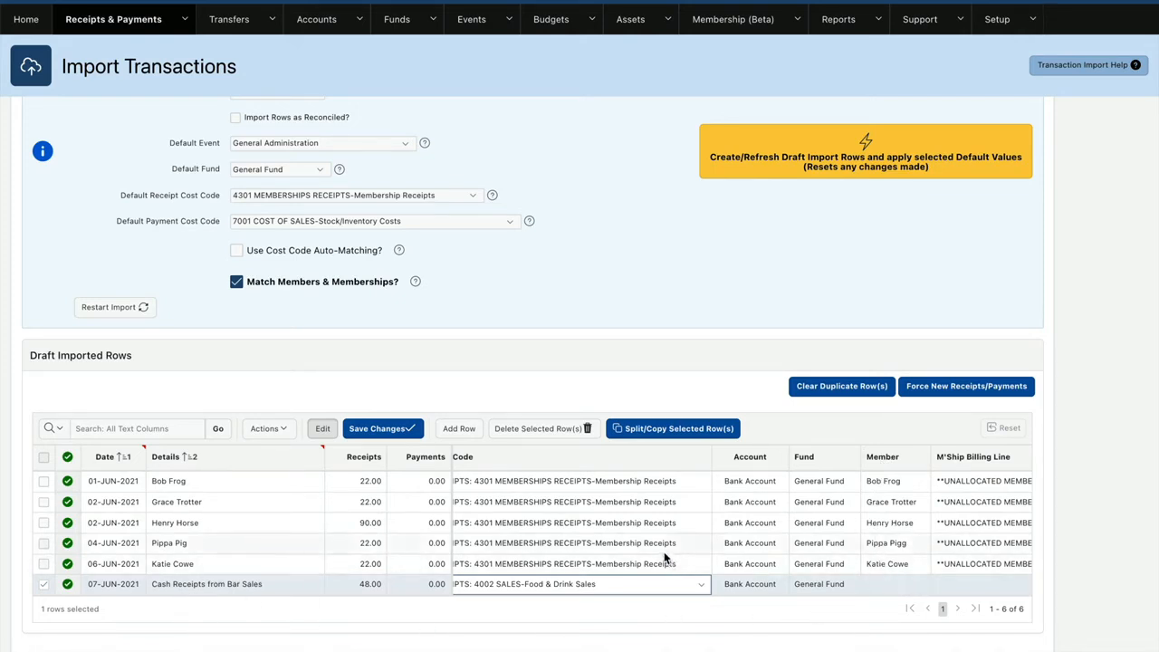
{"action": "left_click", "coordinate": [362, 431]}
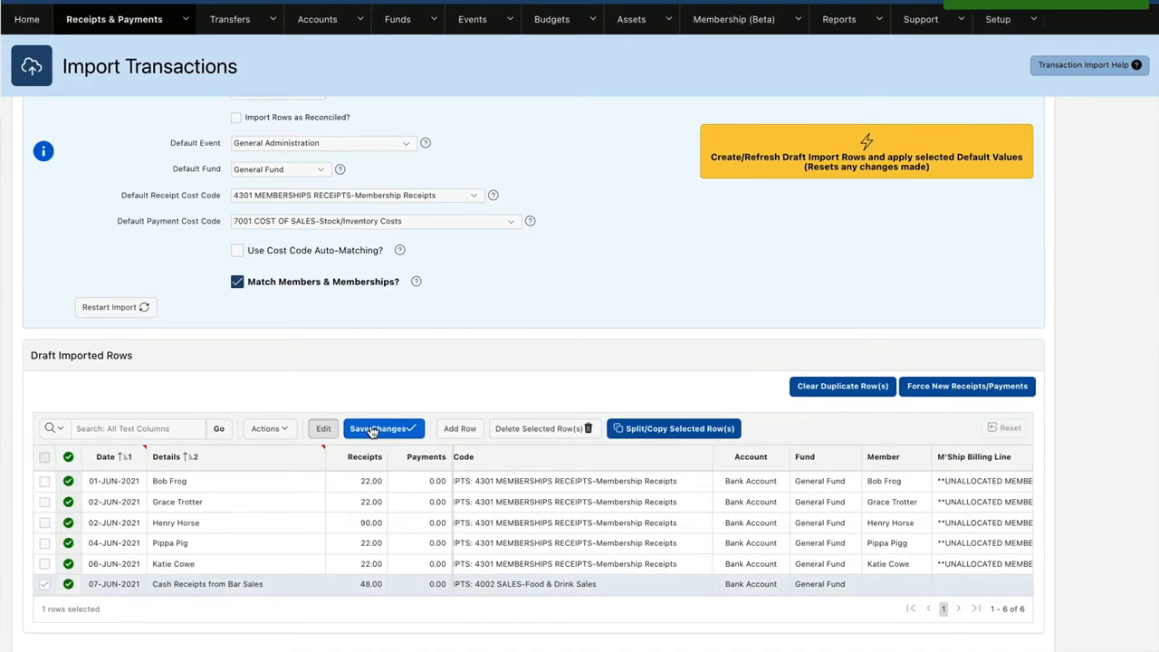
{"action": "scroll", "coordinate": [178, 537], "scroll_direction": "down", "scroll_amount": 1}
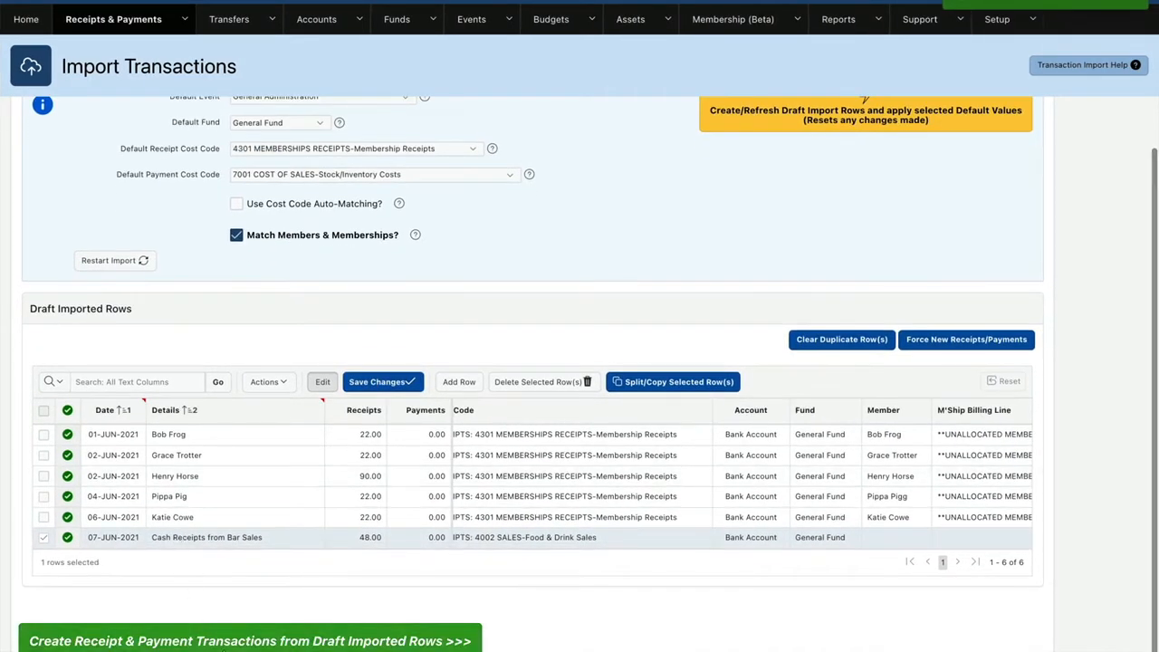
Create the receipt and payment transactions from the draft imported rows and confirm the creation.
{"action": "left_click", "coordinate": [242, 643]}
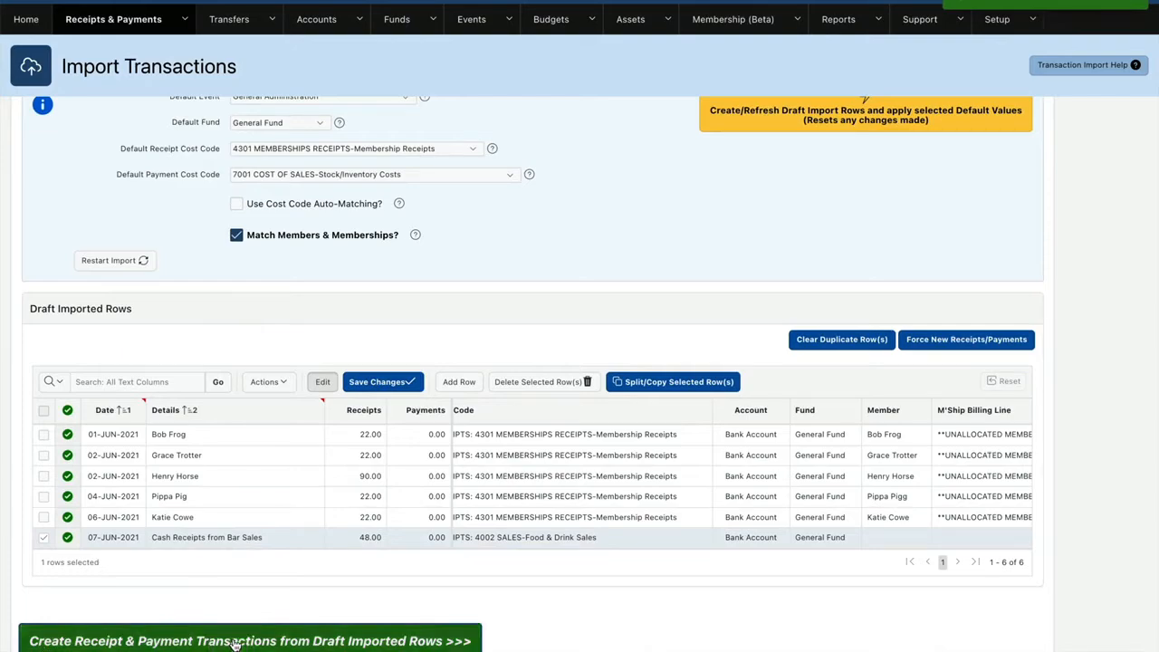
{"action": "left_click", "coordinate": [658, 370]}
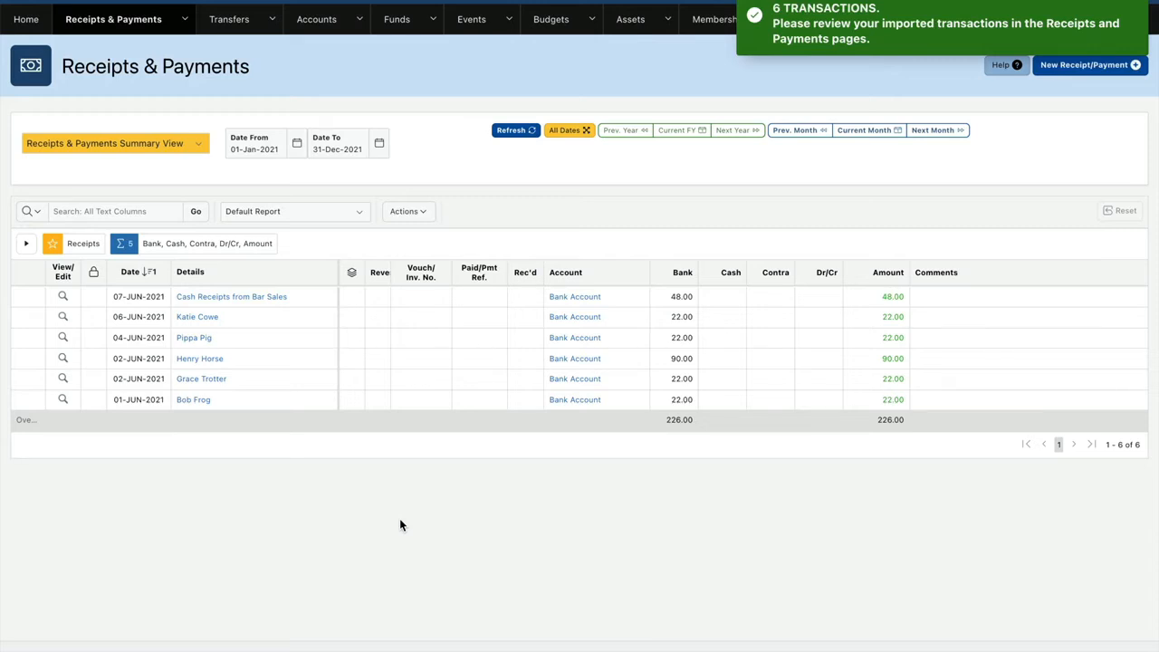
Start another transaction import by pasting the same copied spreadsheet data as the source and proceed to its column mapping.
{"action": "left_click", "coordinate": [181, 19]}
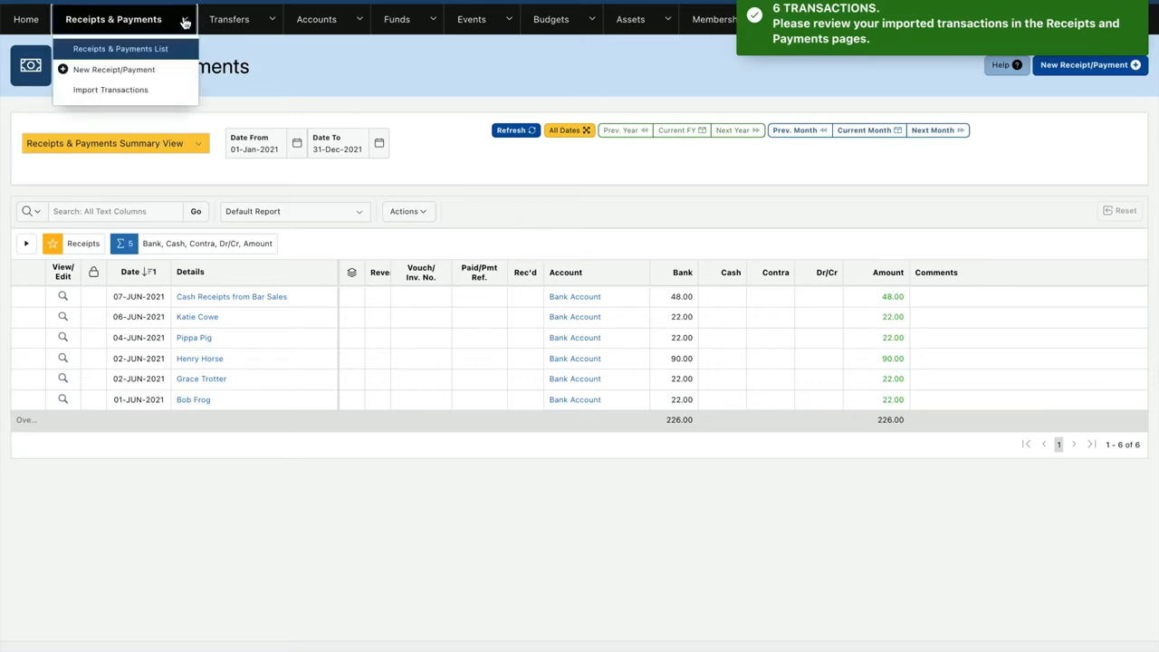
{"action": "left_click", "coordinate": [88, 91]}
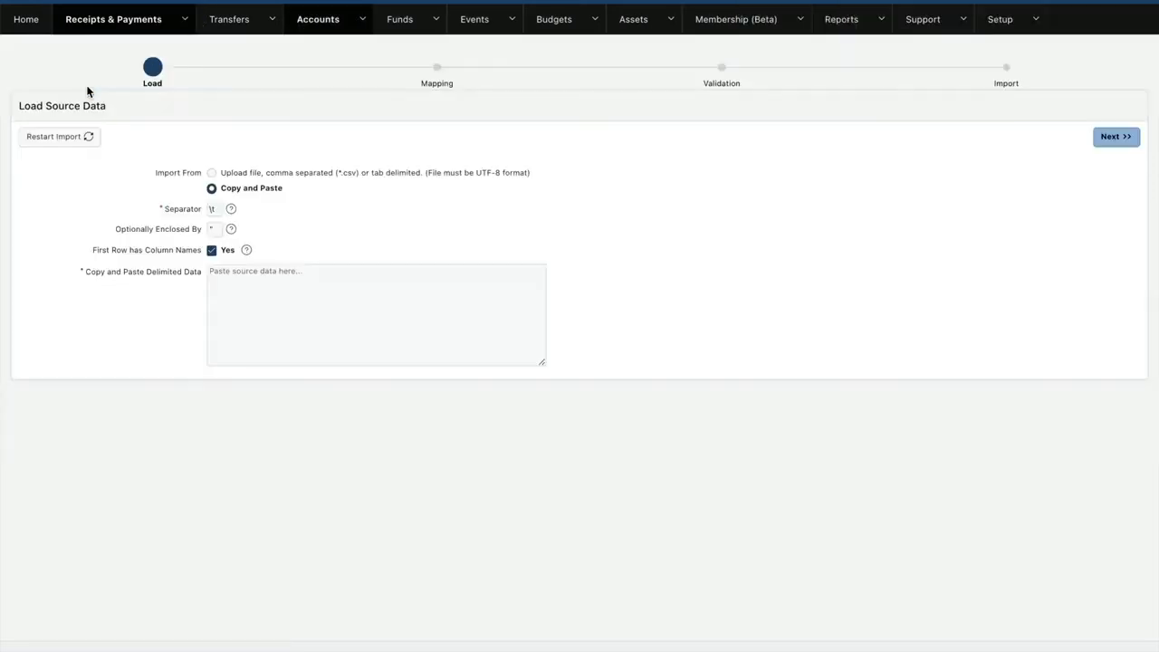
{"action": "left_click", "coordinate": [232, 277]}
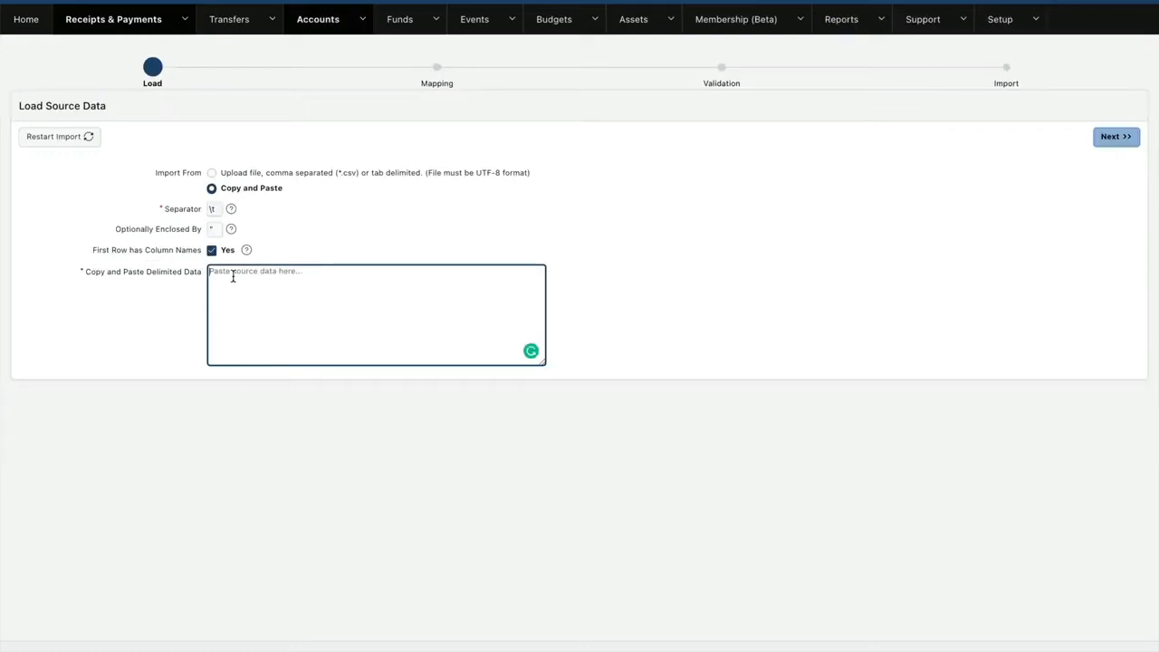
{"action": "key", "text": "ctrl+v"}
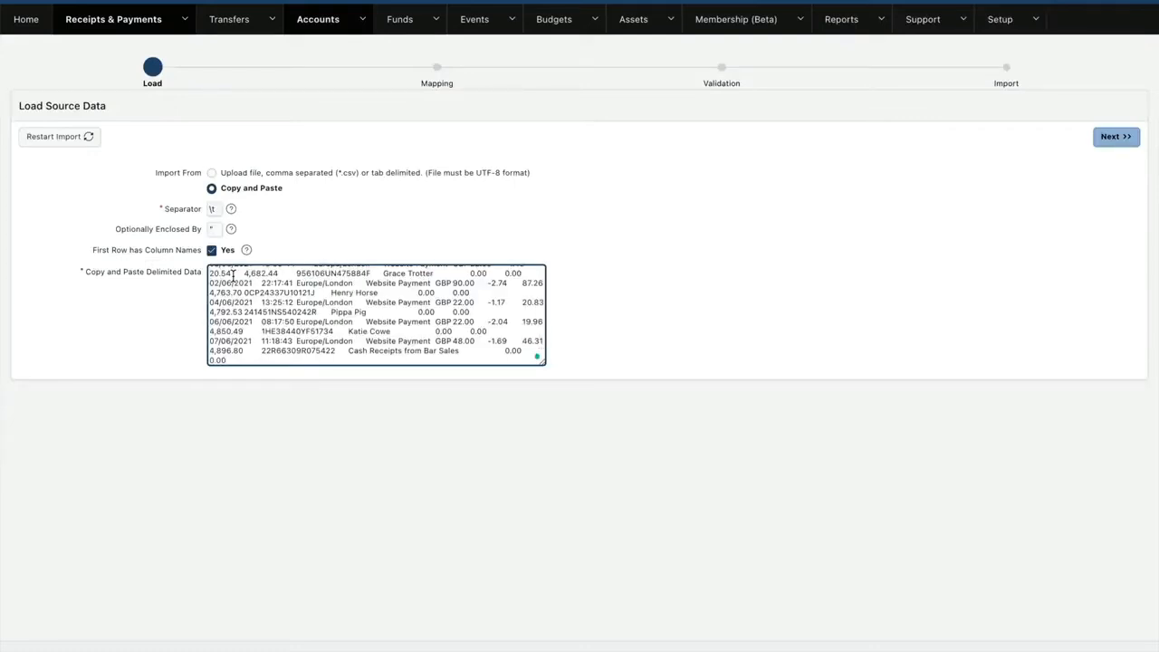
{"action": "left_click", "coordinate": [1114, 136]}
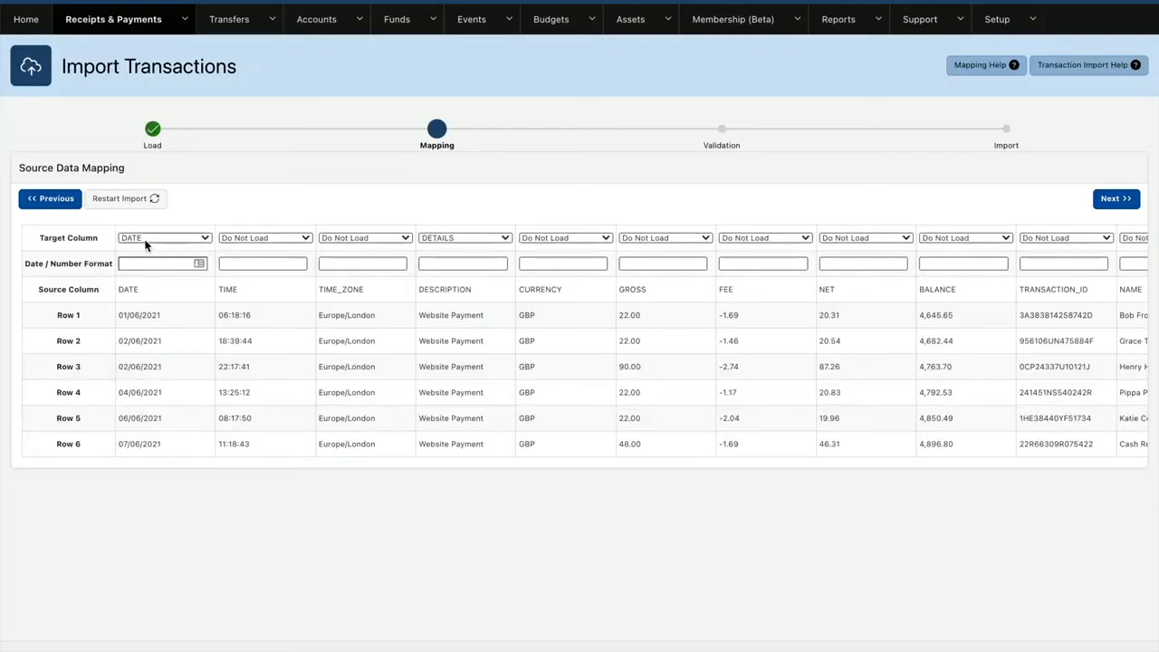
Set the DESCRIPTION source column to Do Not Load and map the NAME source column to DESCRIPTION.
{"action": "left_click", "coordinate": [430, 239]}
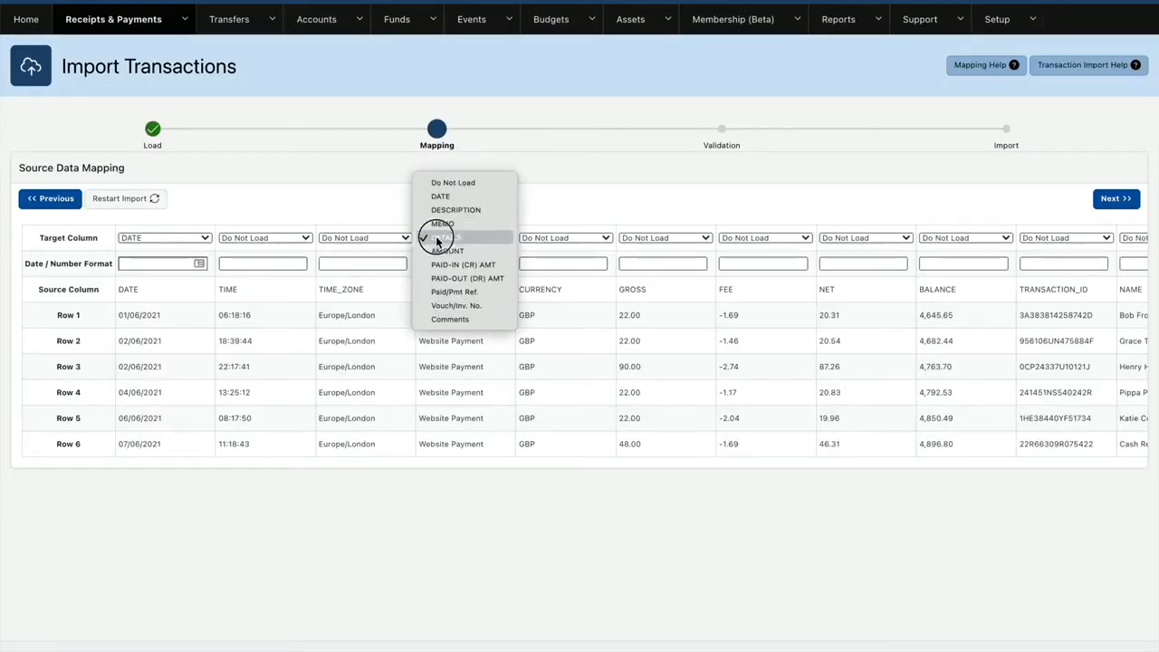
{"action": "left_click", "coordinate": [442, 183]}
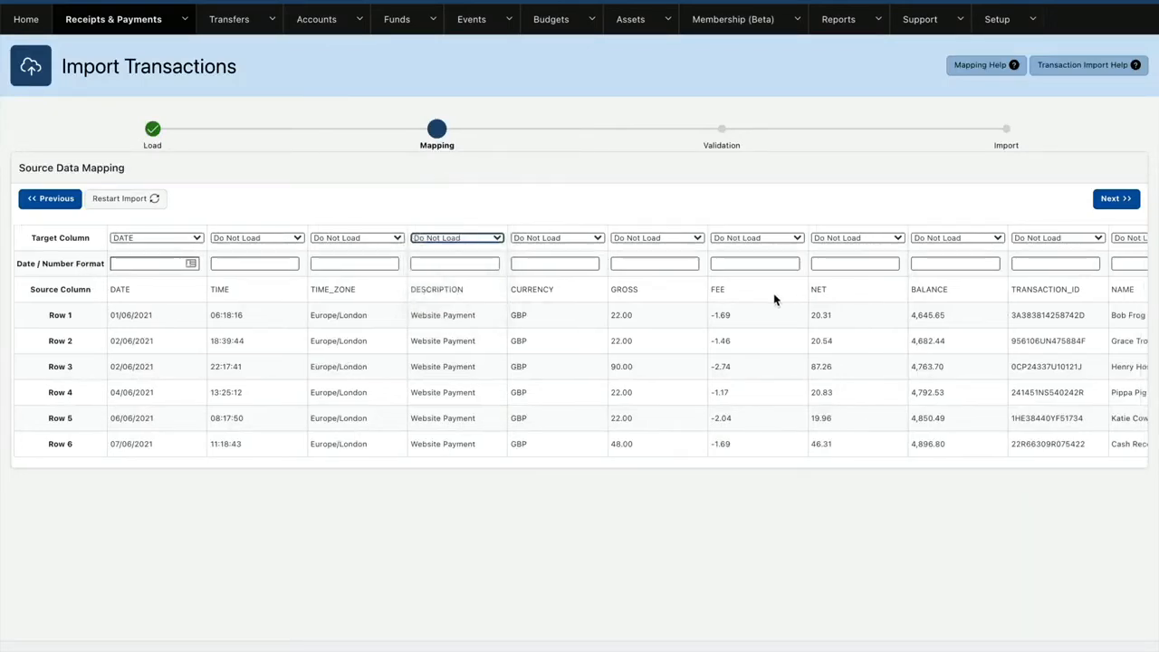
{"action": "scroll", "coordinate": [765, 299], "scroll_direction": "right", "scroll_amount": 5}
{"action": "left_click", "coordinate": [902, 236]}
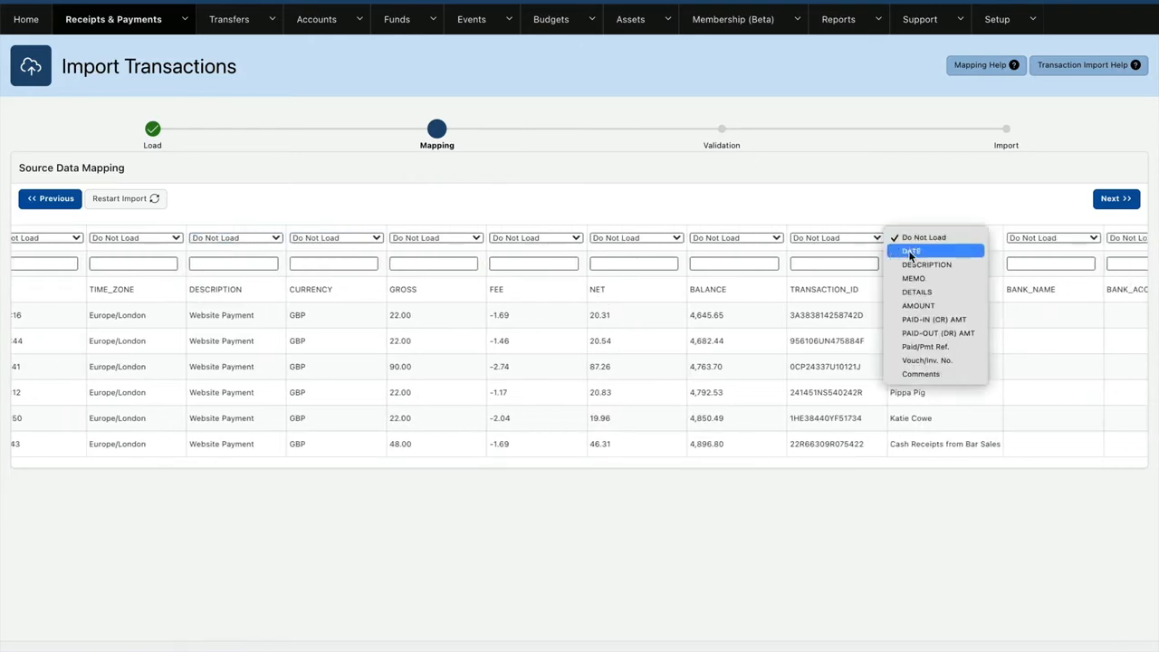
{"action": "left_click", "coordinate": [911, 263]}
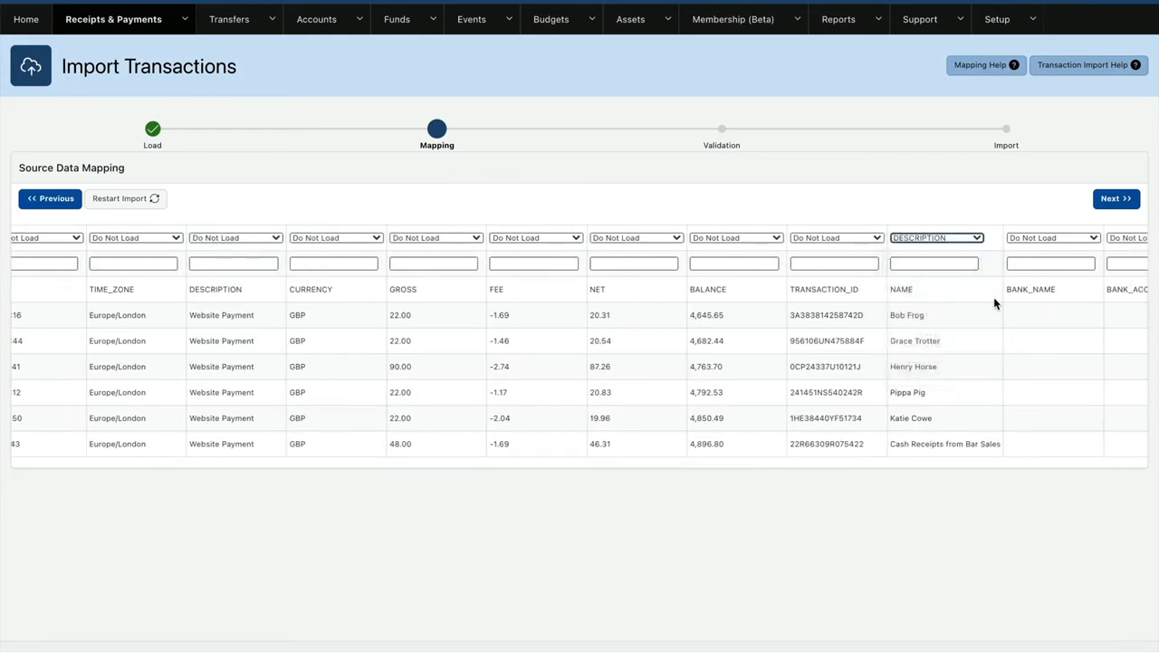
{"action": "scroll", "coordinate": [1011, 295], "scroll_direction": "left", "scroll_amount": 2}
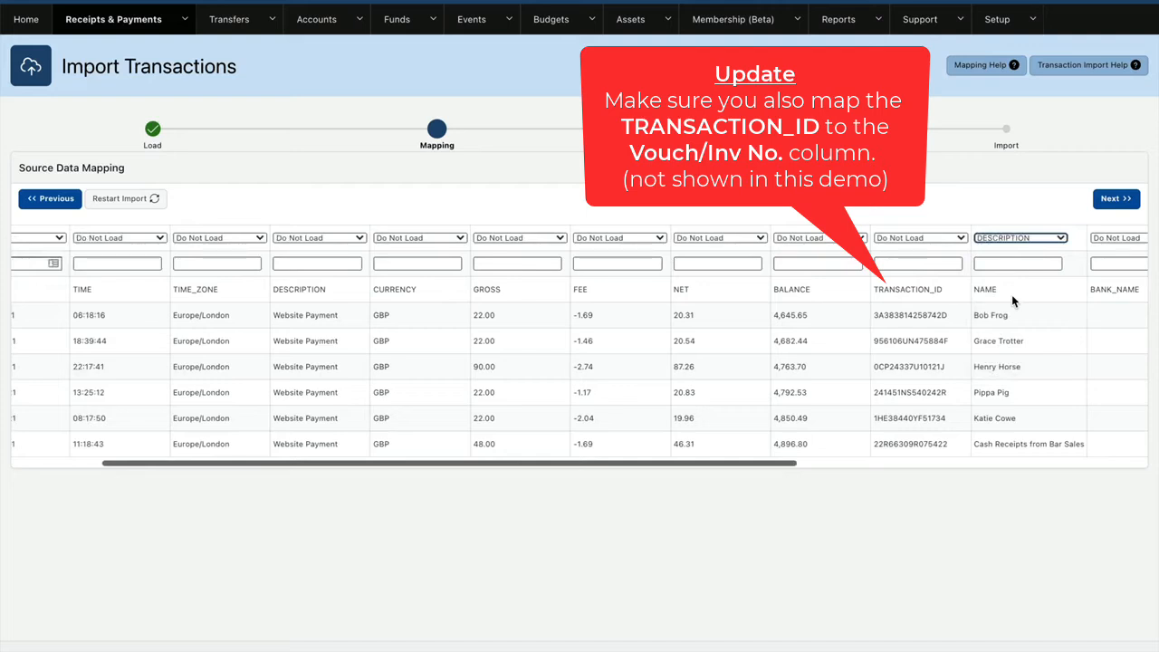
{"action": "scroll", "coordinate": [1011, 294], "scroll_direction": "left", "scroll_amount": 2}
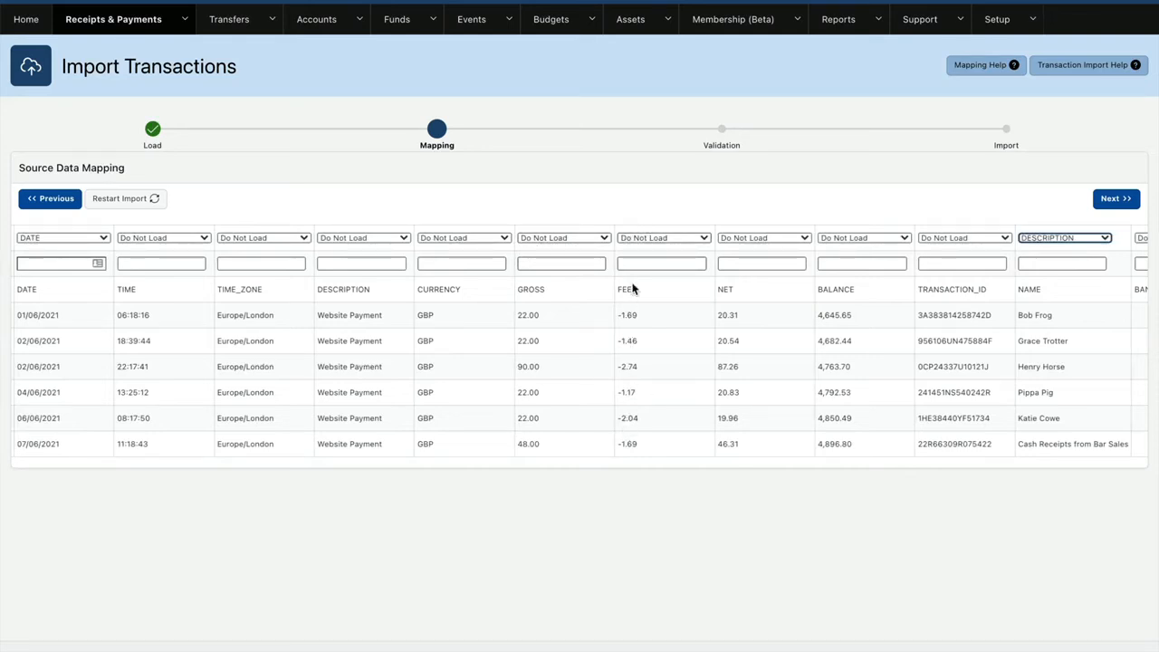
Map the FEE source column to AMOUNT, validate the source data and load it for import.
{"action": "left_click", "coordinate": [631, 237]}
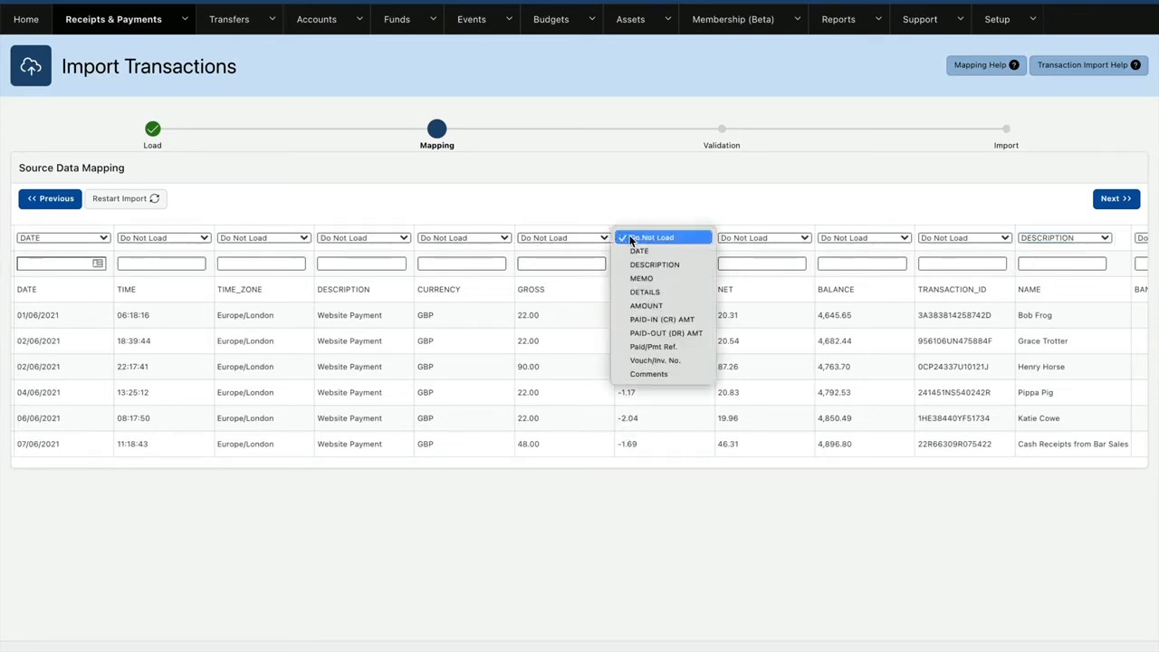
{"action": "left_click", "coordinate": [646, 305]}
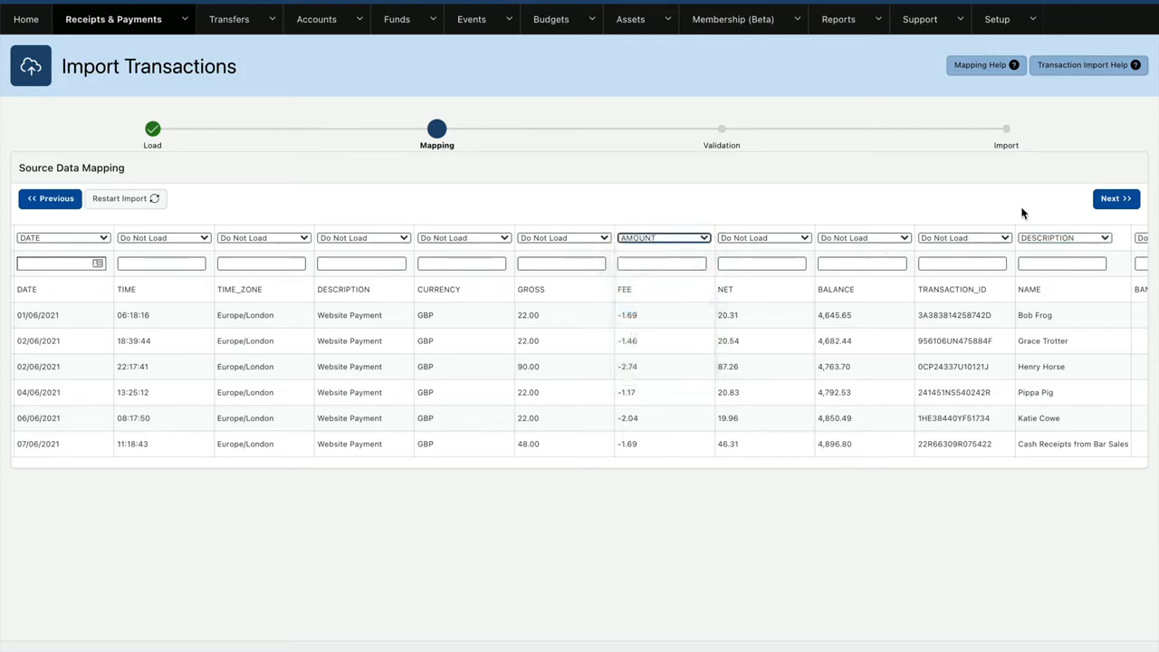
{"action": "left_click", "coordinate": [1112, 198]}
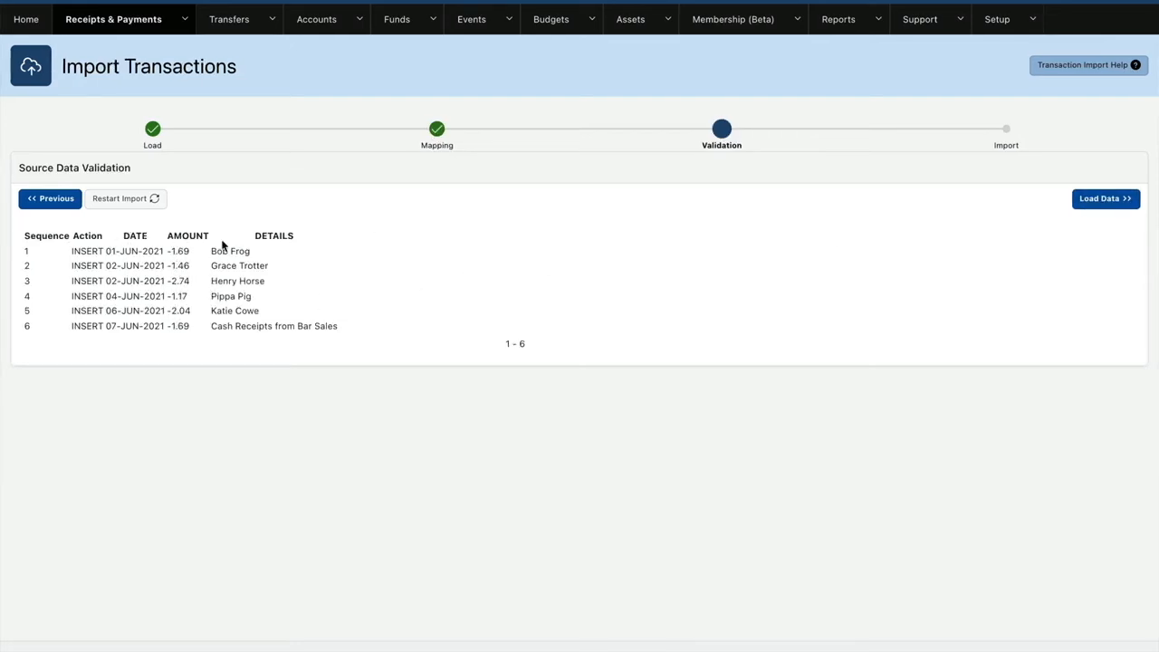
{"action": "left_click", "coordinate": [1105, 202]}
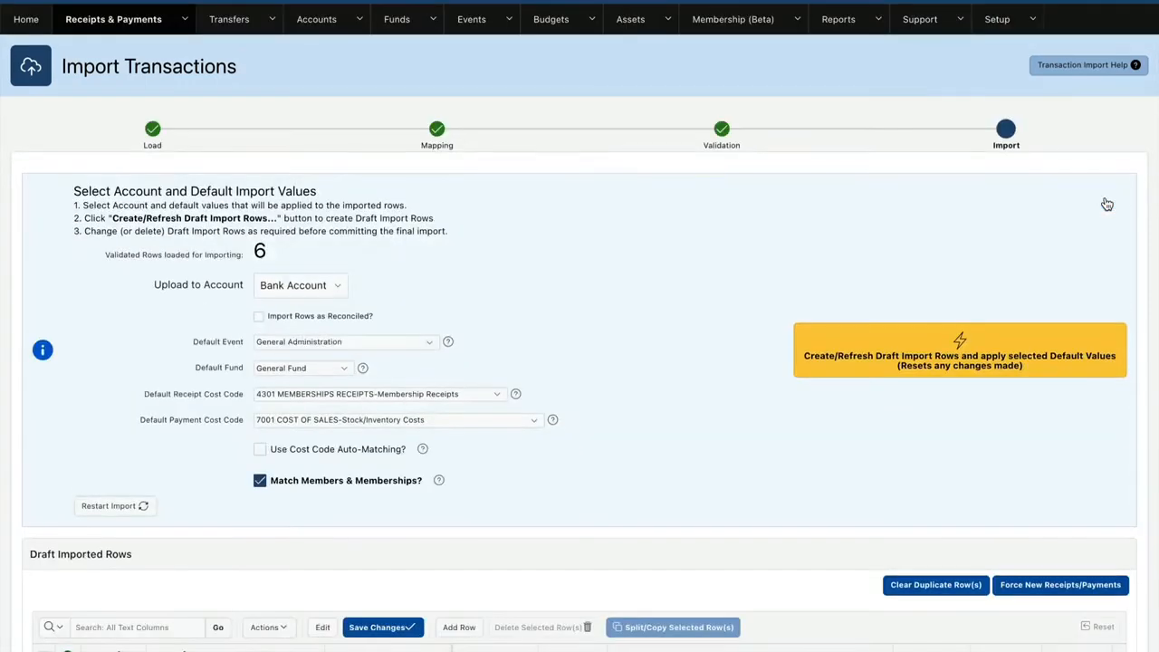
Set the default payment cost code to 7303 GENERAL OVERHEADS-Online Payment Fees.
{"action": "scroll", "coordinate": [623, 304], "scroll_direction": "down", "scroll_amount": 1}
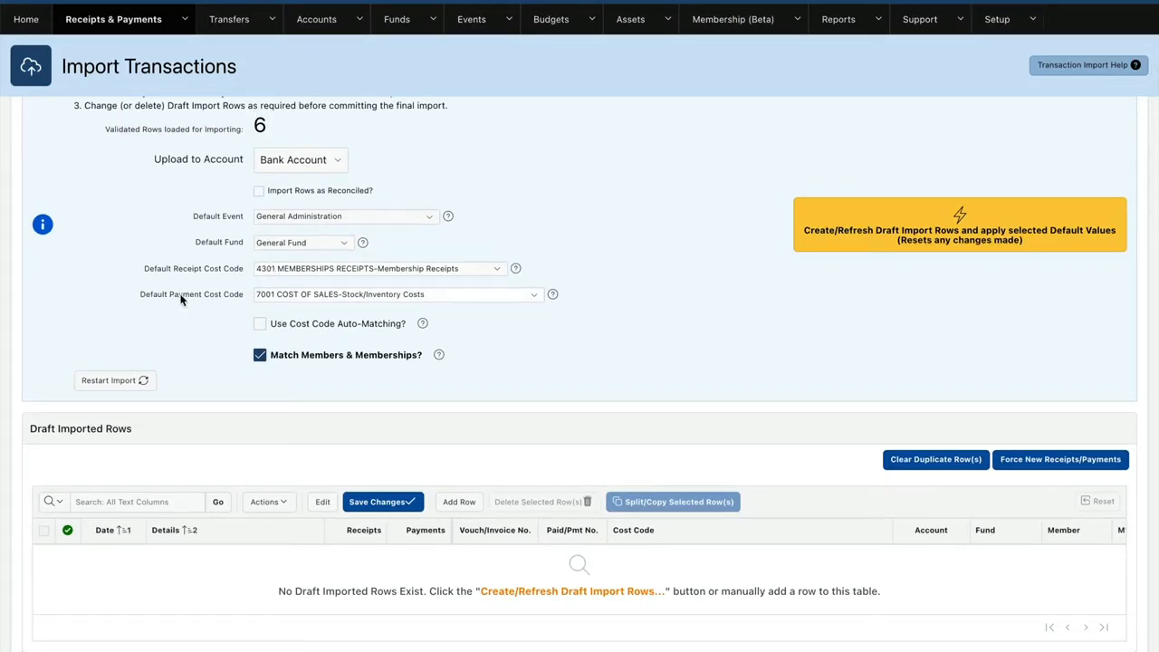
{"action": "left_click", "coordinate": [533, 293]}
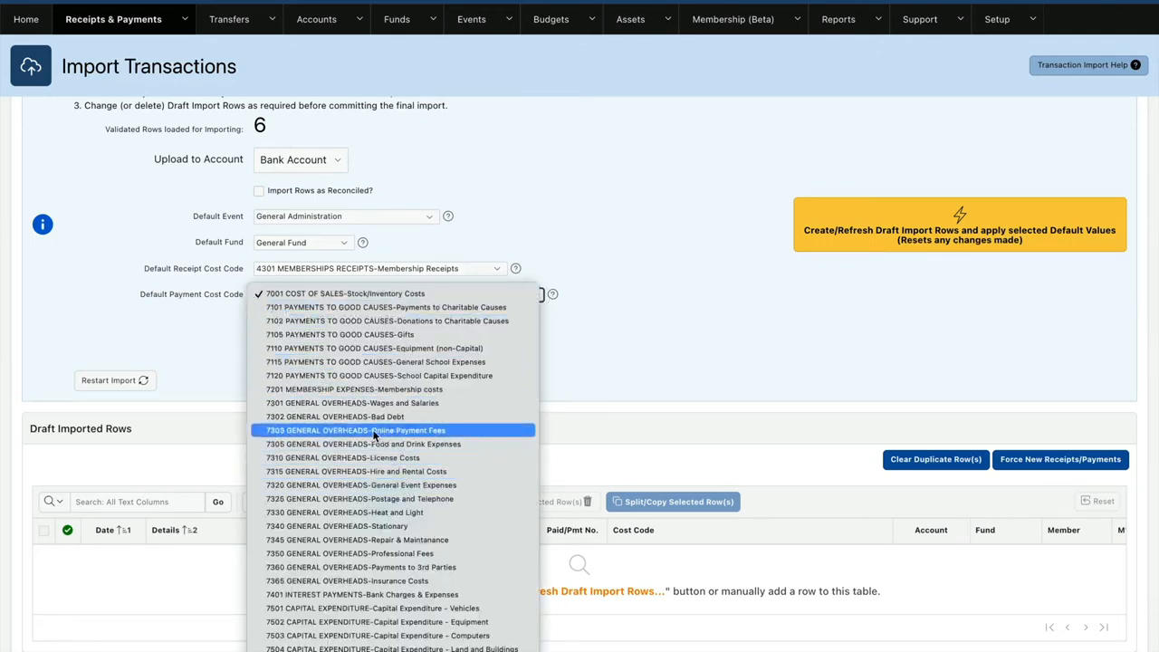
{"action": "left_click", "coordinate": [446, 433]}
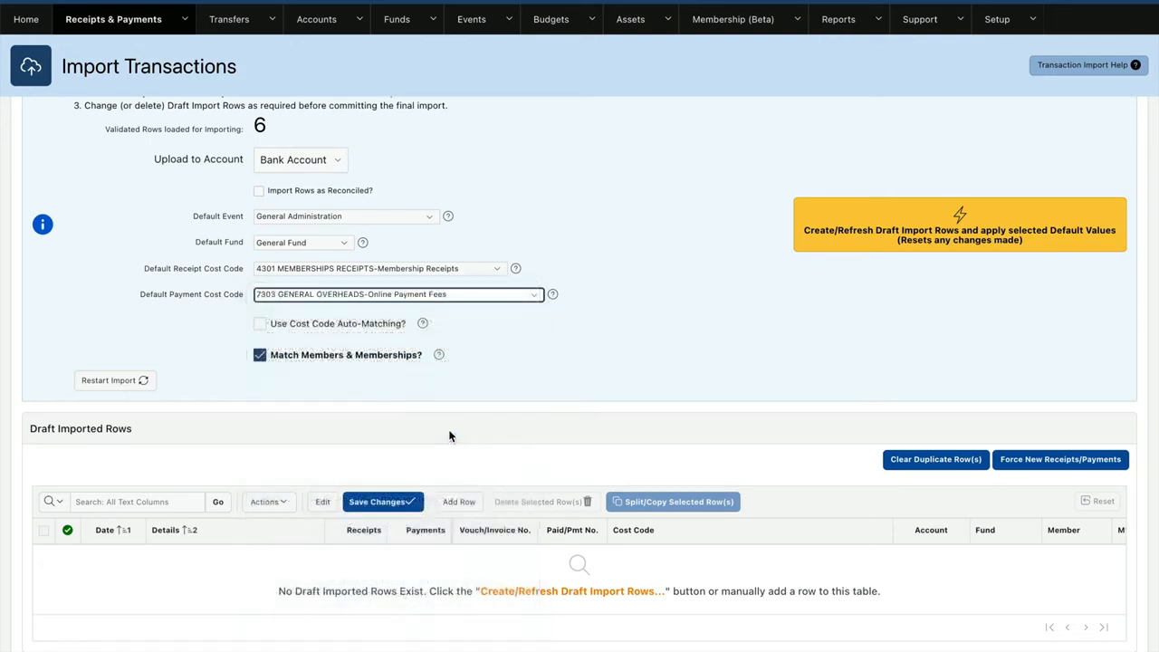
Disable Match Members & Memberships and create the draft import rows with the selected default values.
{"action": "left_click", "coordinate": [260, 356]}
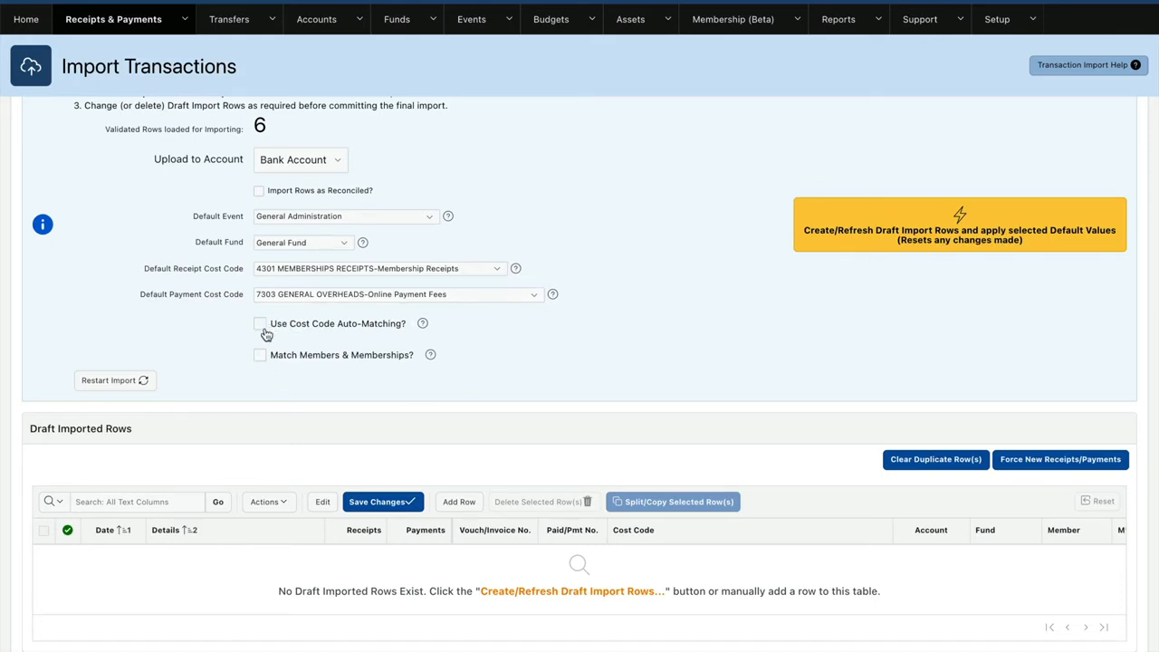
{"action": "left_click", "coordinate": [933, 231]}
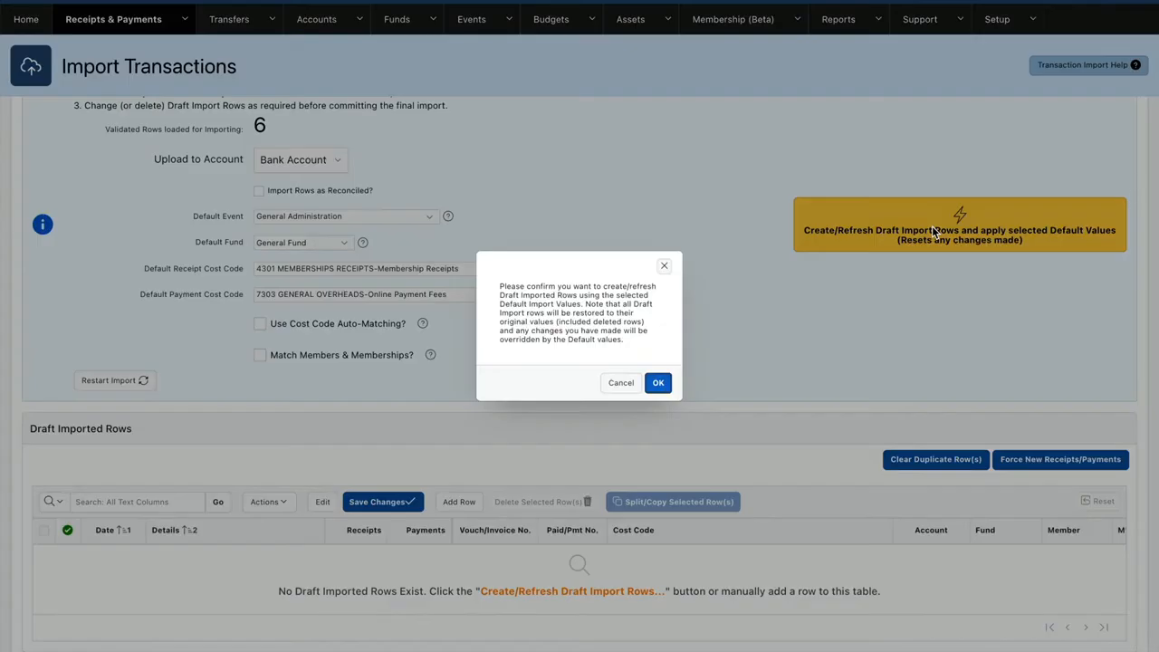
{"action": "left_click", "coordinate": [664, 388]}
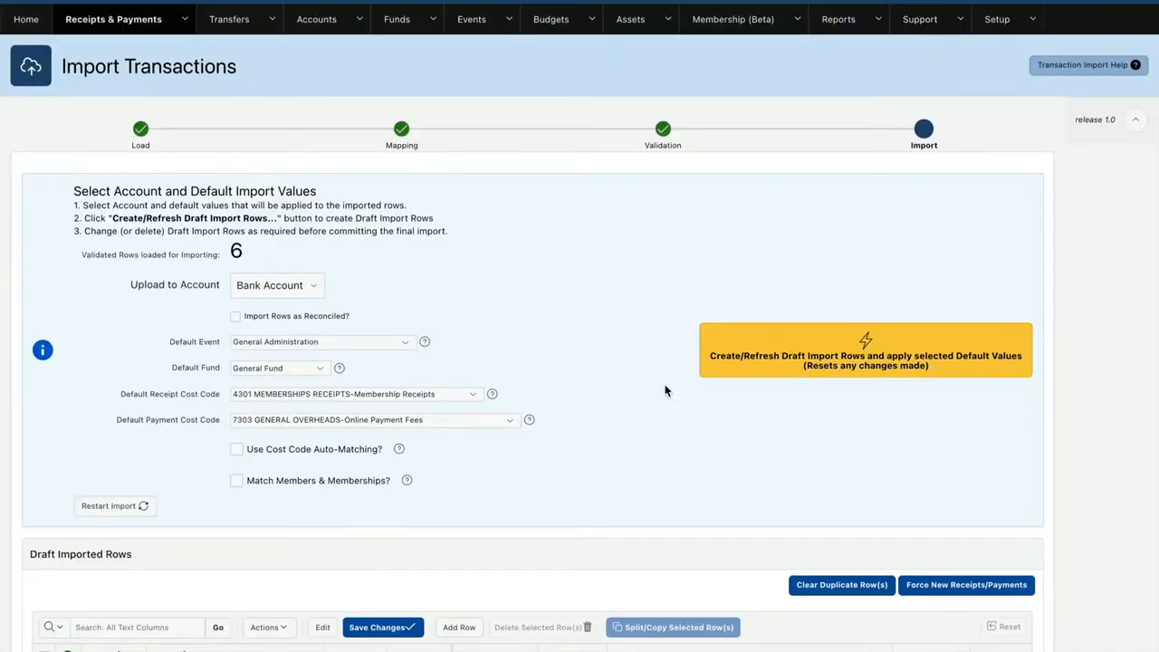
Review the draft fee rows, checking their payment amounts, cost codes, member columns and status icons.
{"action": "scroll", "coordinate": [665, 391], "scroll_direction": "down", "scroll_amount": 2}
{"action": "scroll", "coordinate": [666, 392], "scroll_direction": "down", "scroll_amount": 1}
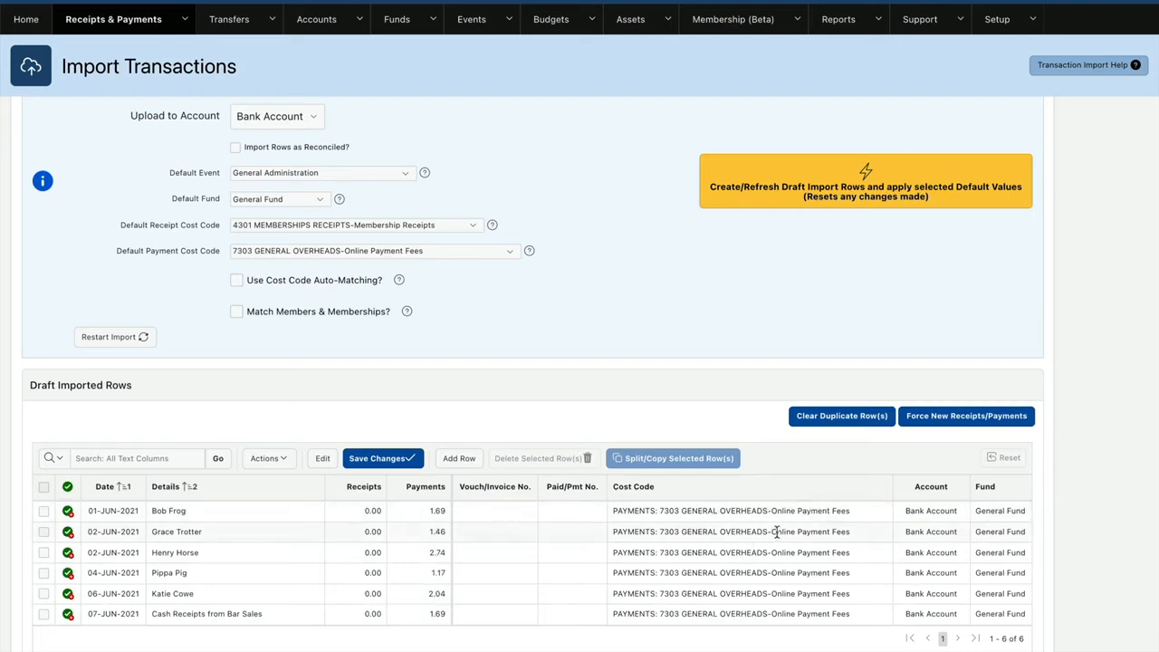
{"action": "scroll", "coordinate": [830, 552], "scroll_direction": "down", "scroll_amount": 1}
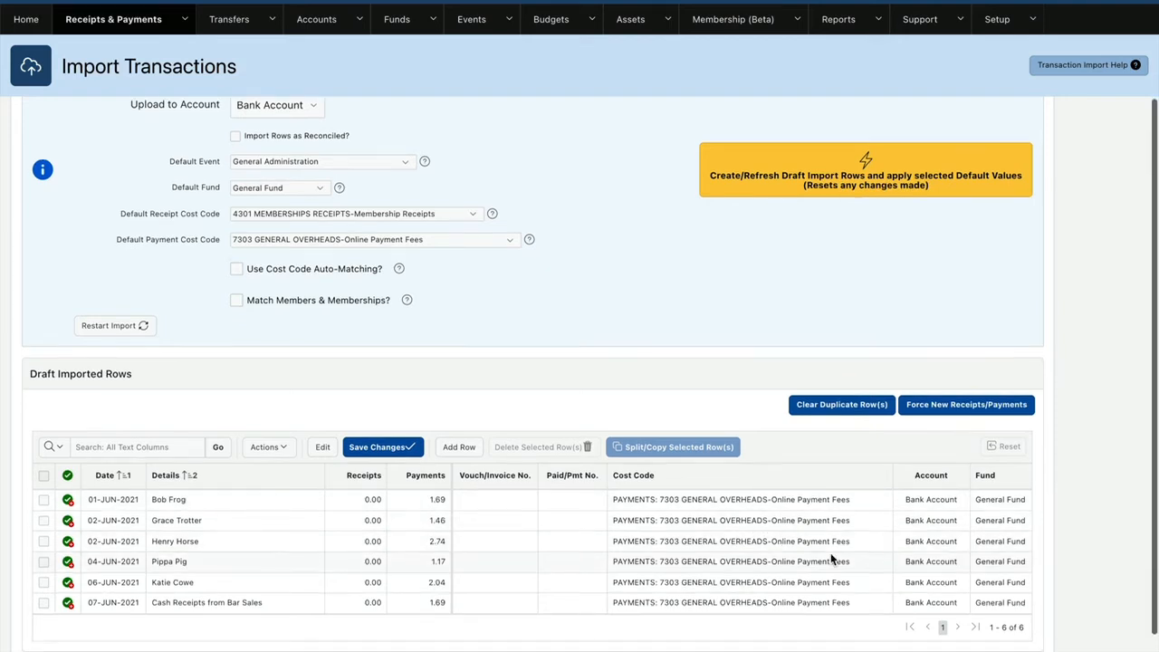
{"action": "scroll", "coordinate": [832, 551], "scroll_direction": "right", "scroll_amount": 3}
{"action": "scroll", "coordinate": [833, 558], "scroll_direction": "right", "scroll_amount": 1}
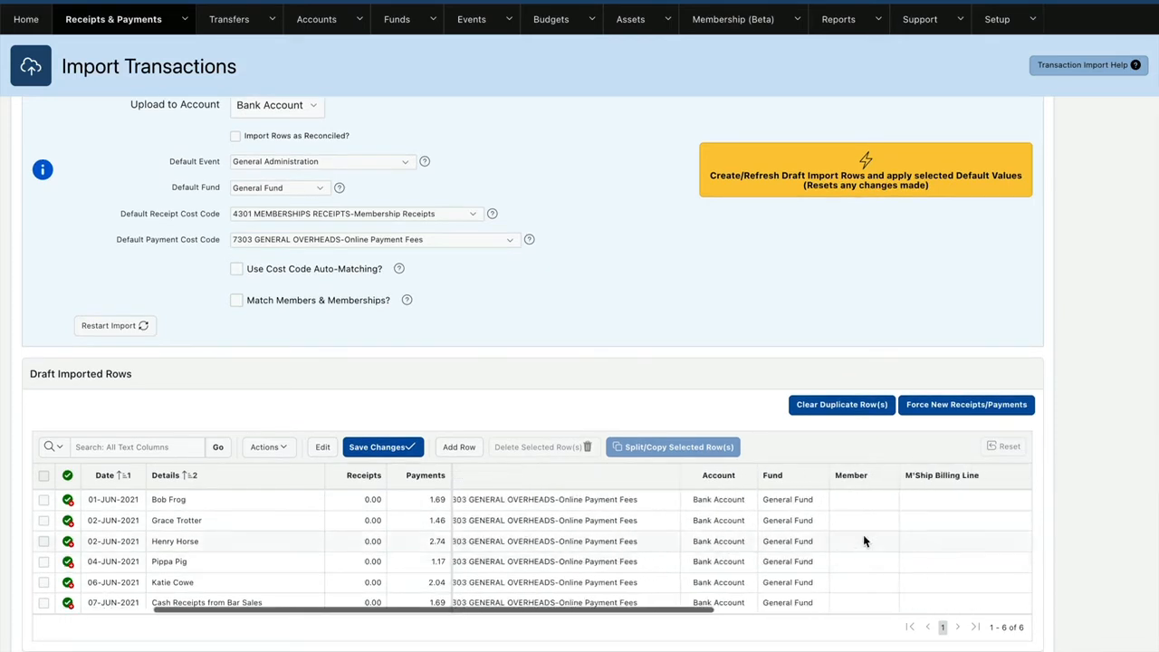
{"action": "scroll", "coordinate": [530, 543], "scroll_direction": "left", "scroll_amount": 5}
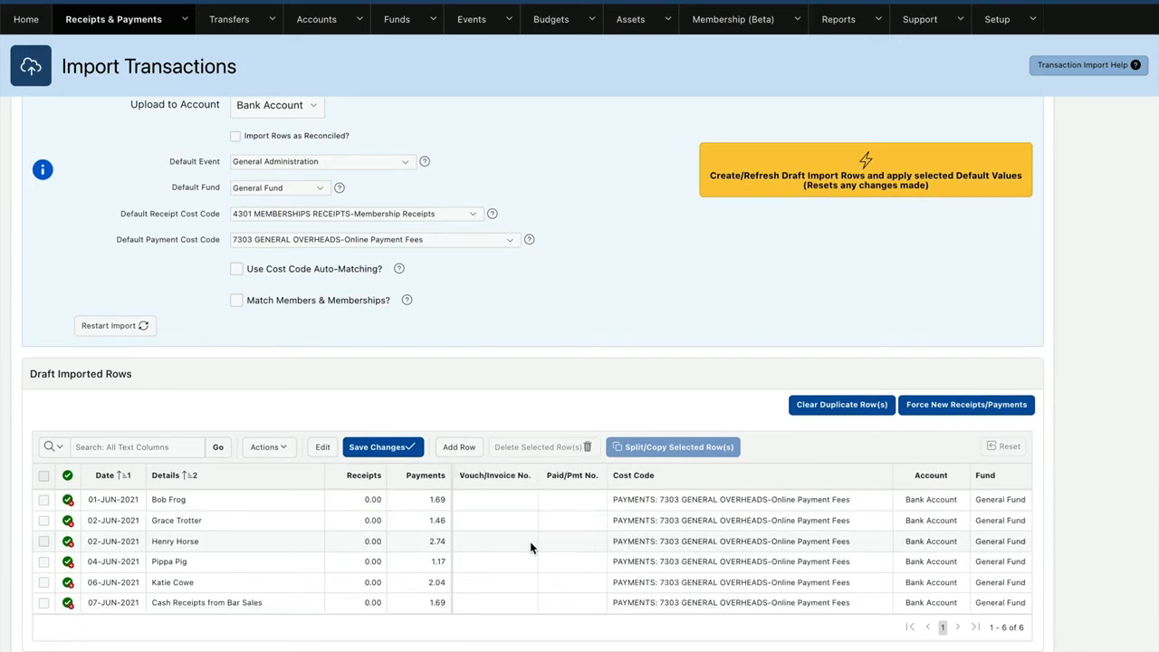
{"action": "scroll", "coordinate": [81, 505], "scroll_direction": "right", "scroll_amount": 1}
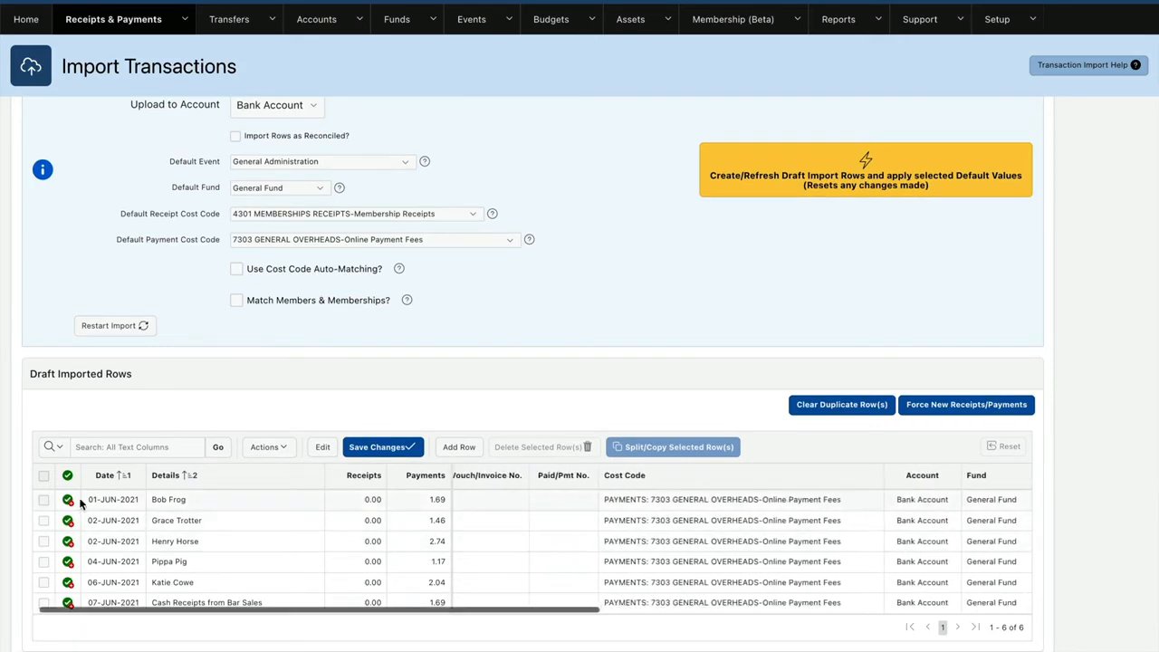
{"action": "mouse_move", "coordinate": [72, 502]}
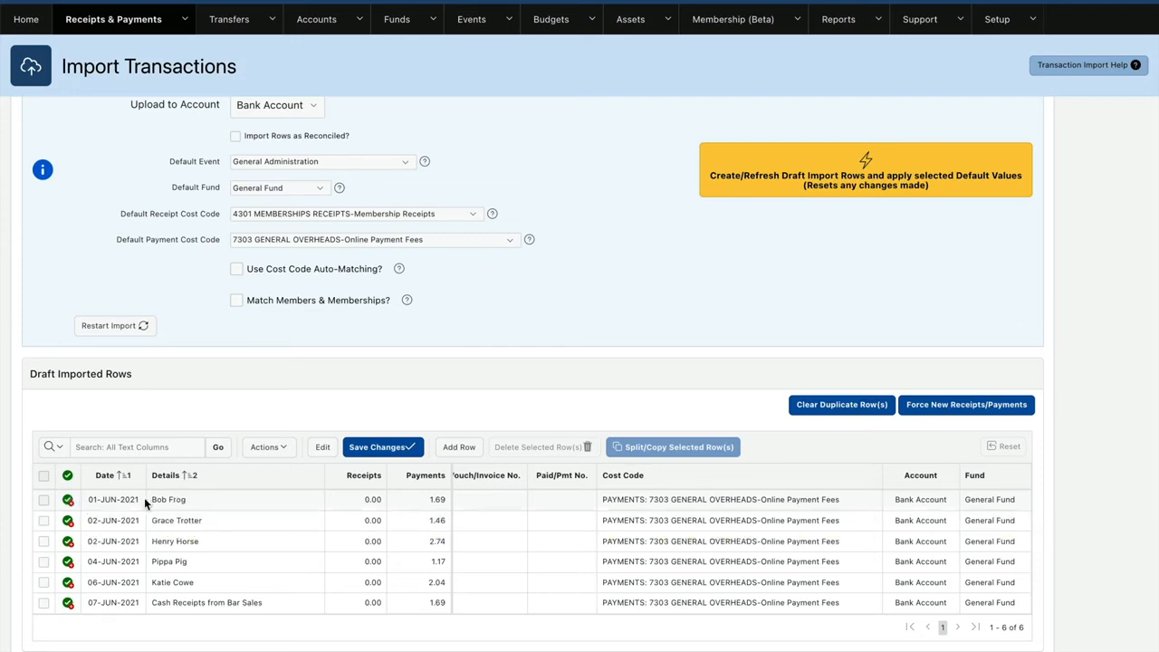
{"action": "left_click", "coordinate": [44, 503]}
{"action": "left_click", "coordinate": [44, 523]}
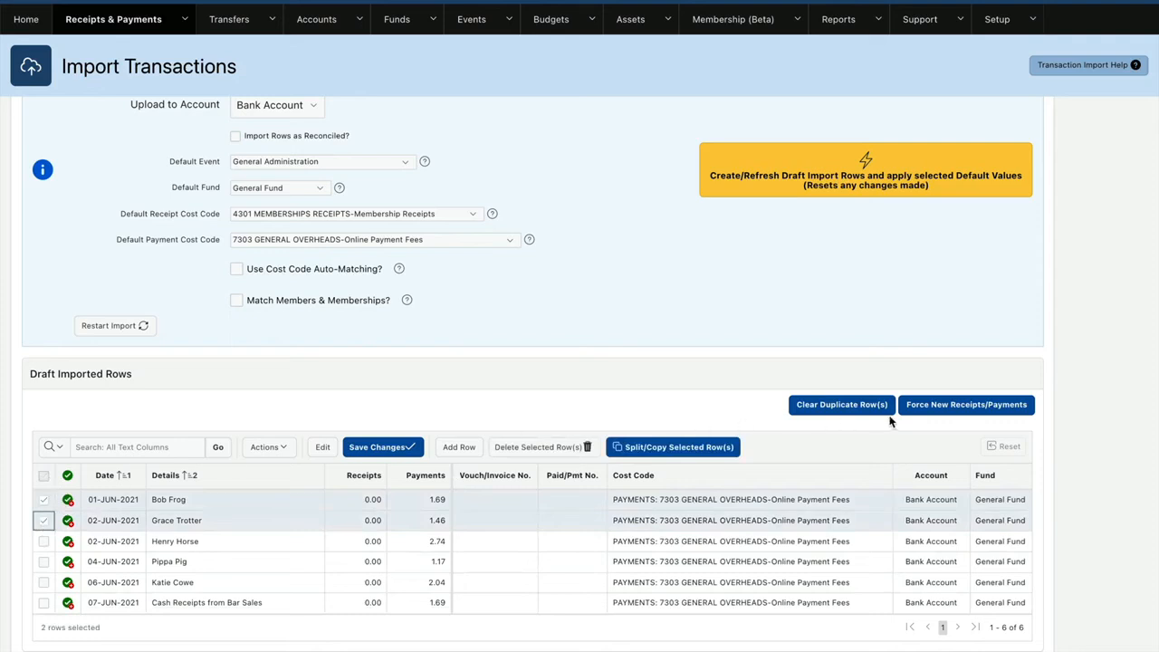
{"action": "left_click", "coordinate": [963, 410]}
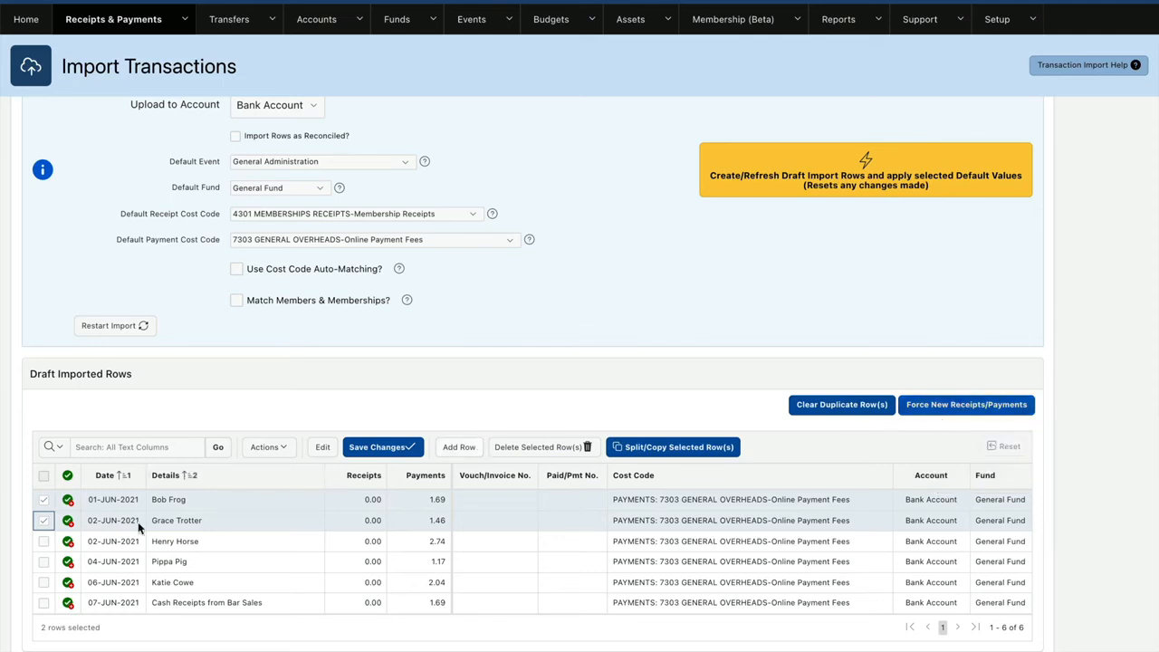
{"action": "left_click", "coordinate": [44, 502]}
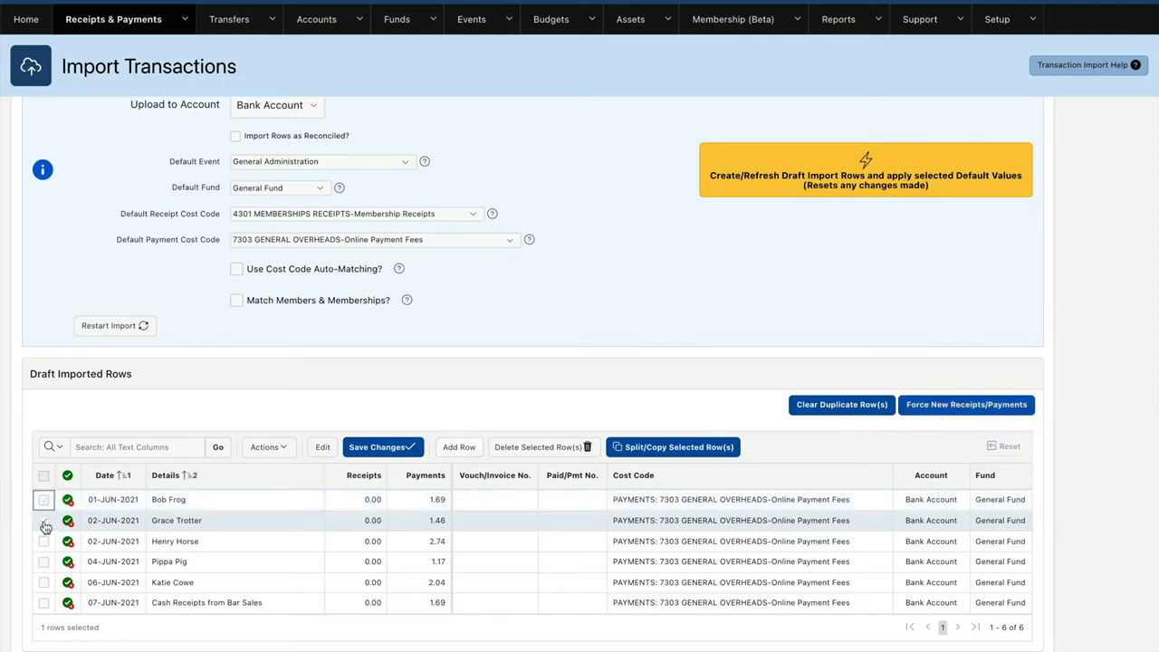
{"action": "left_click", "coordinate": [44, 523]}
{"action": "left_click", "coordinate": [252, 539]}
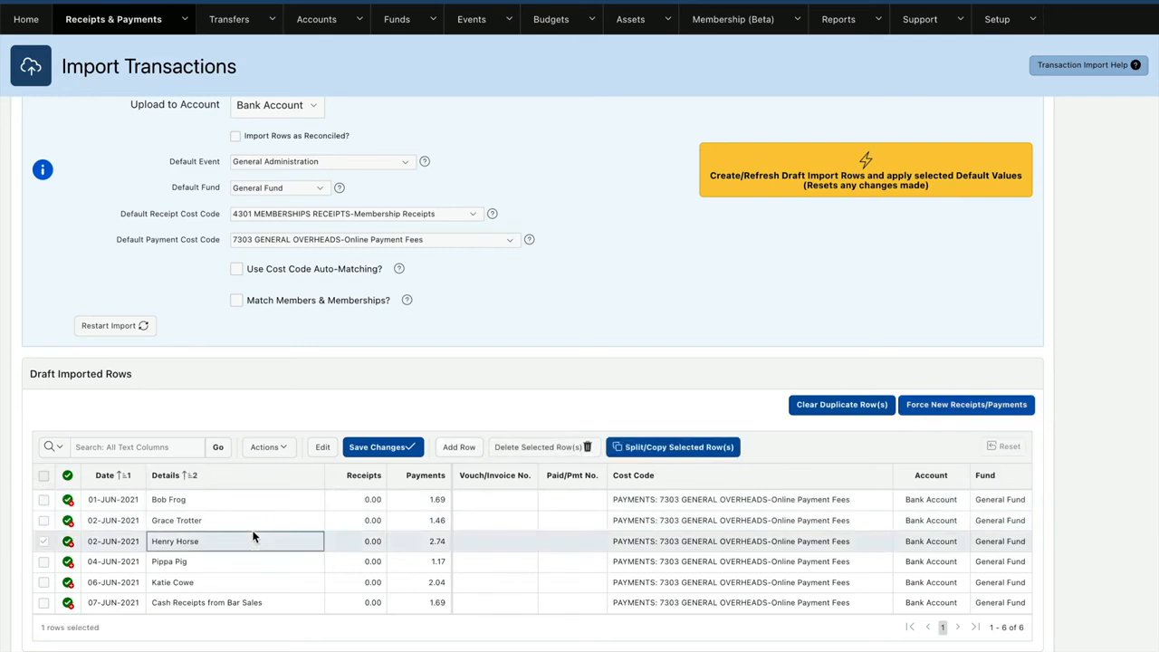
{"action": "left_click", "coordinate": [43, 541]}
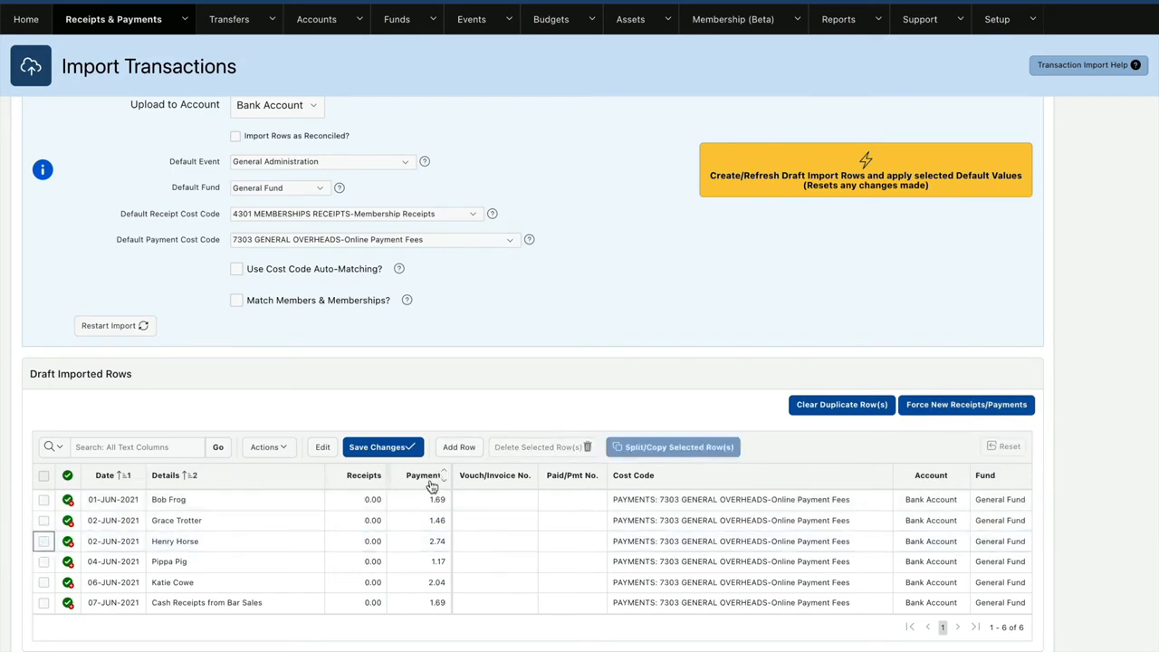
Create the receipt and payment transactions from the draft imported fee rows and confirm their creation.
{"action": "scroll", "coordinate": [434, 487], "scroll_direction": "down", "scroll_amount": 1}
{"action": "scroll", "coordinate": [435, 487], "scroll_direction": "down", "scroll_amount": 1}
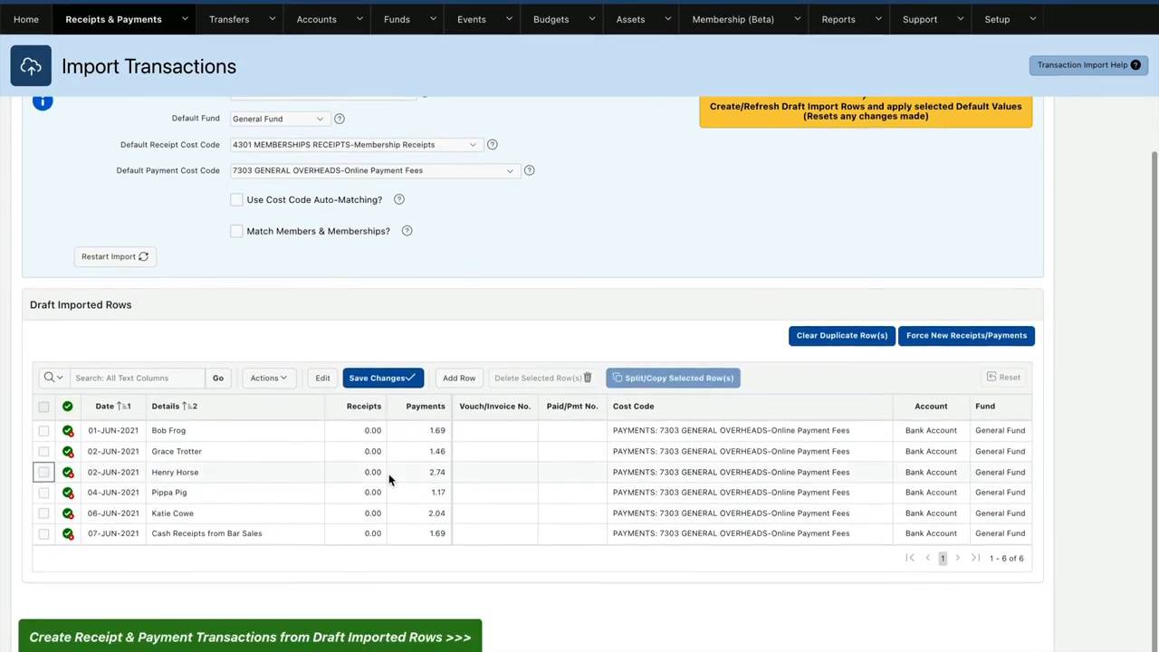
{"action": "mouse_move", "coordinate": [72, 457]}
{"action": "left_click", "coordinate": [232, 636]}
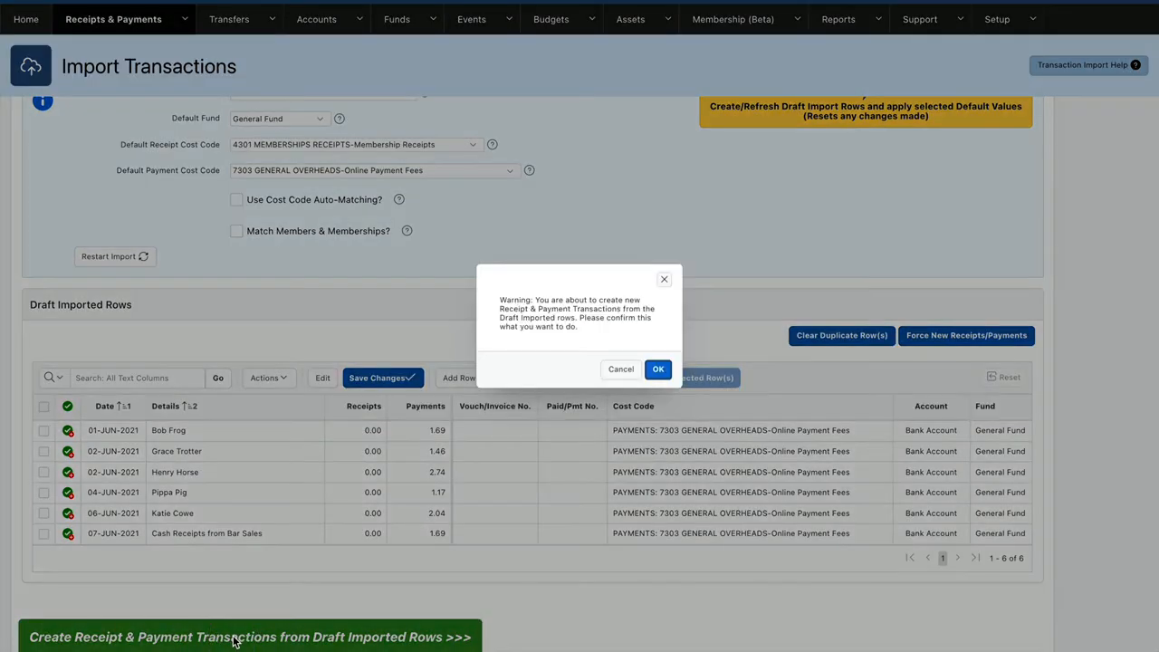
{"action": "left_click", "coordinate": [658, 369]}
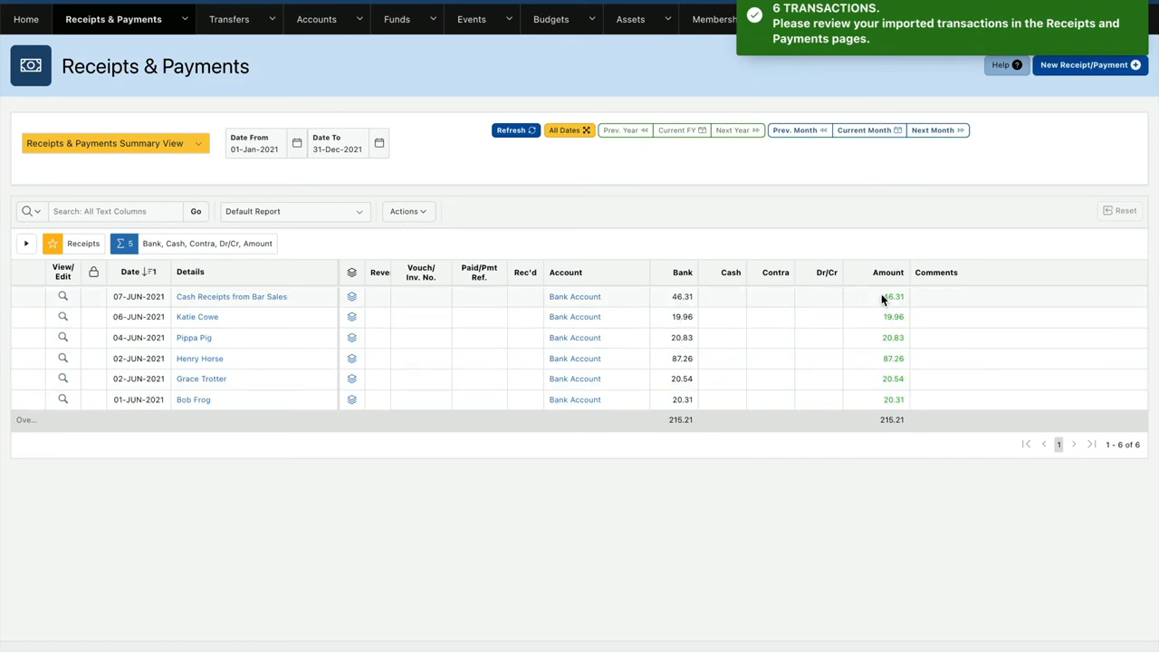
Switch to the Receipts & Payments Line Detail View and inspect the 06-JUN-2021 membership receipt's saved transaction lines, then close the record.
{"action": "left_click", "coordinate": [85, 143]}
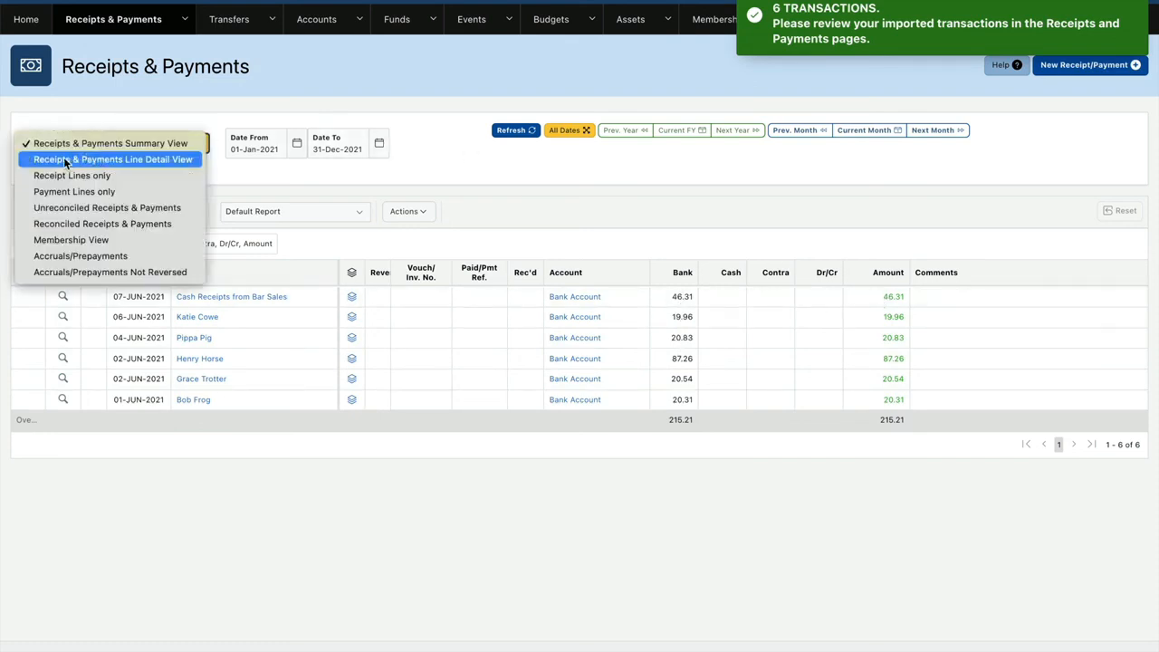
{"action": "left_click", "coordinate": [142, 160]}
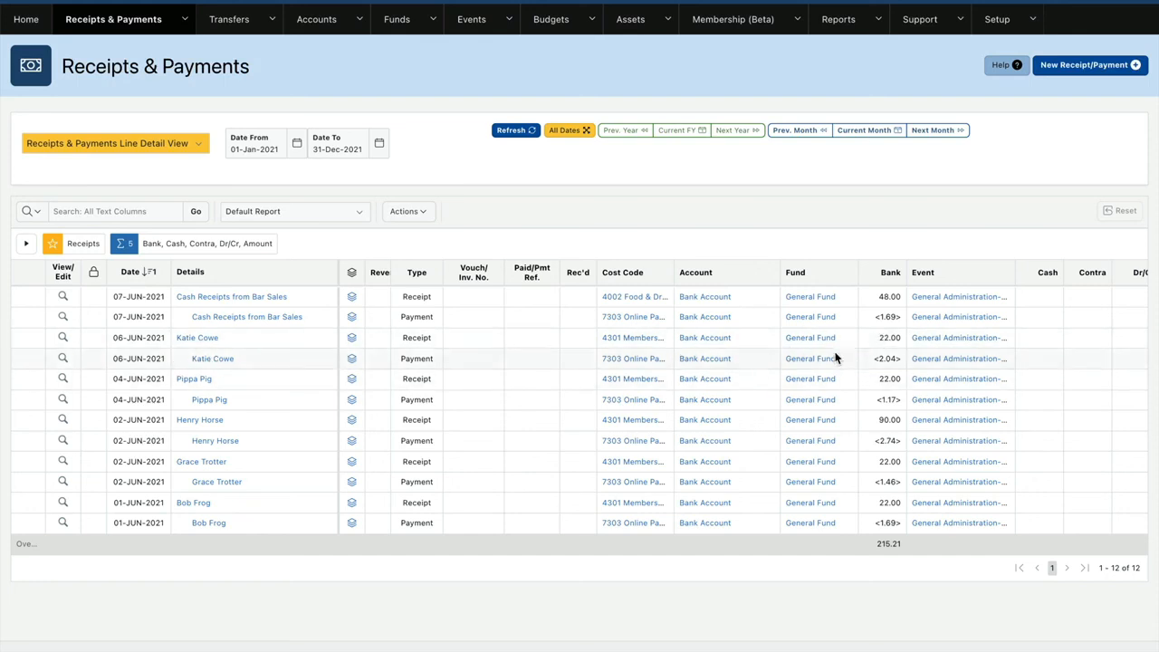
{"action": "left_click", "coordinate": [193, 339]}
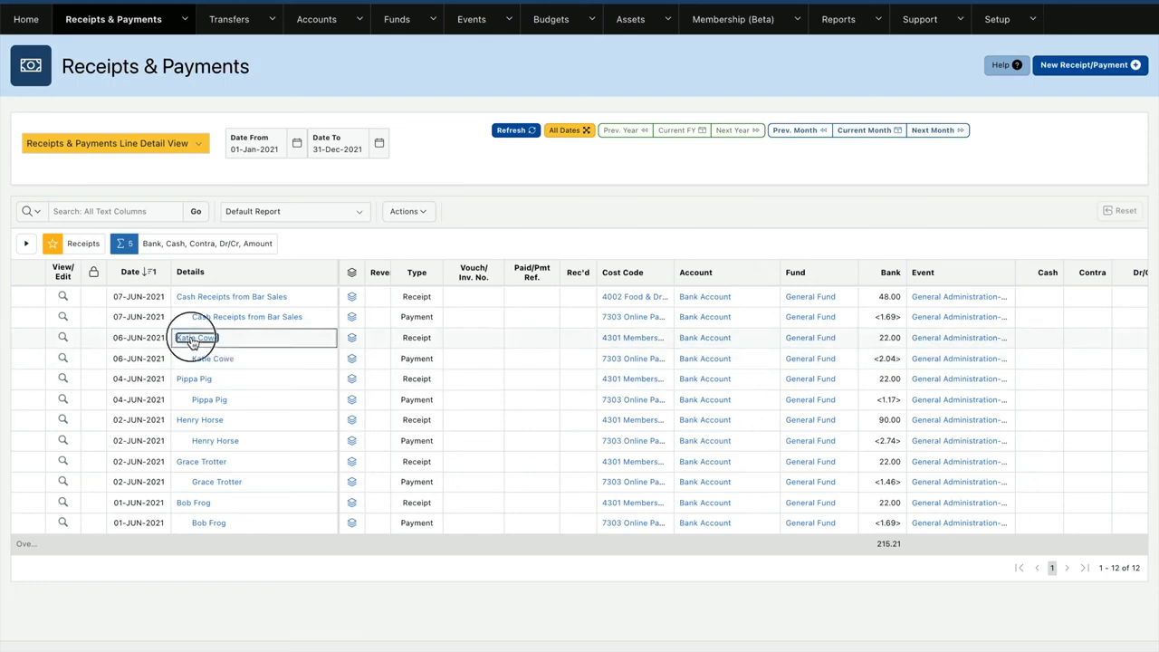
{"action": "left_click", "coordinate": [192, 340]}
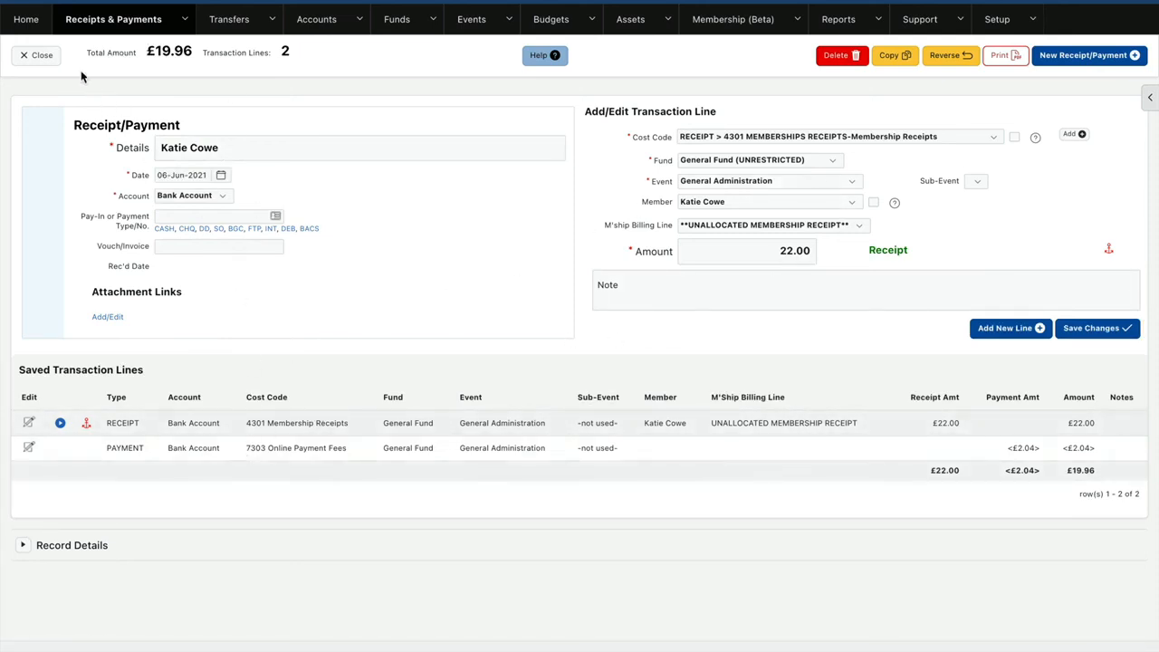
{"action": "left_click", "coordinate": [40, 55]}
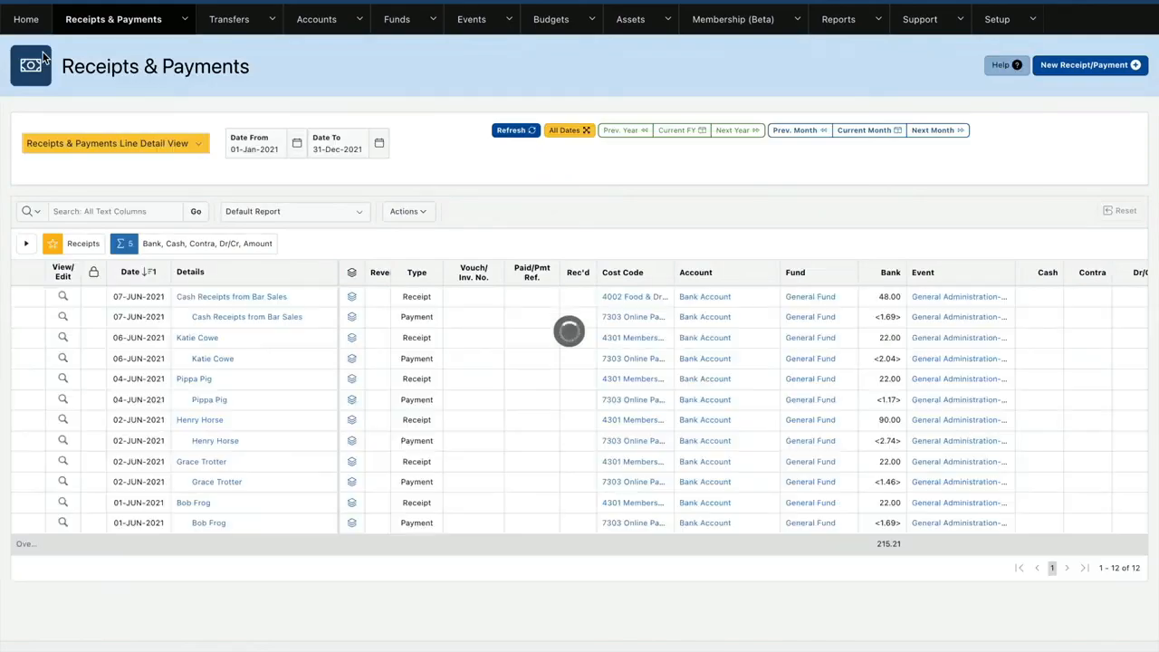